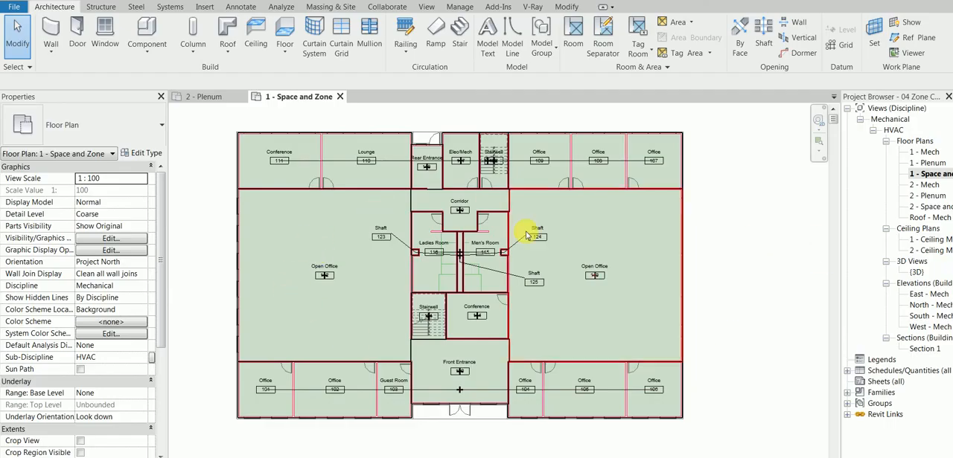
Select the two large Open Office spaces in the floor plan to examine their extents, and clear the selection
{"action": "scroll", "coordinate": [291, 263], "scroll_direction": "up", "scroll_amount": 2}
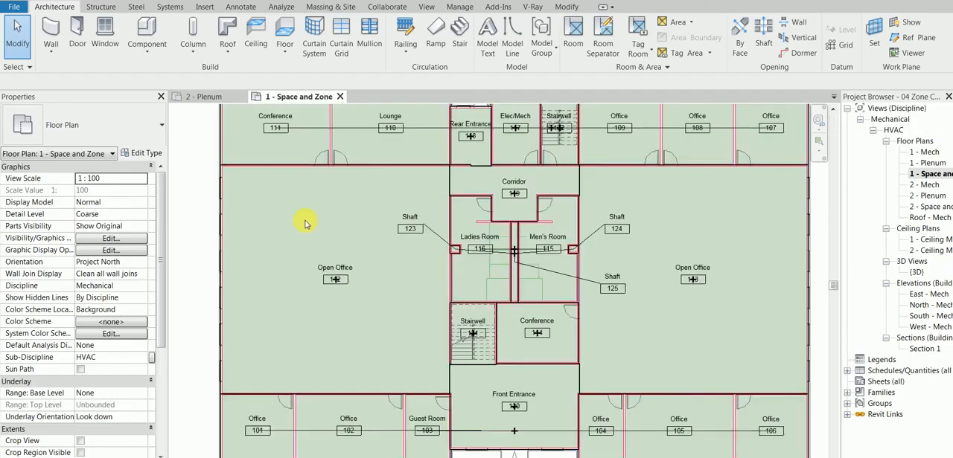
{"action": "scroll", "coordinate": [250, 369], "scroll_direction": "down", "scroll_amount": 2}
{"action": "left_click", "coordinate": [251, 369]}
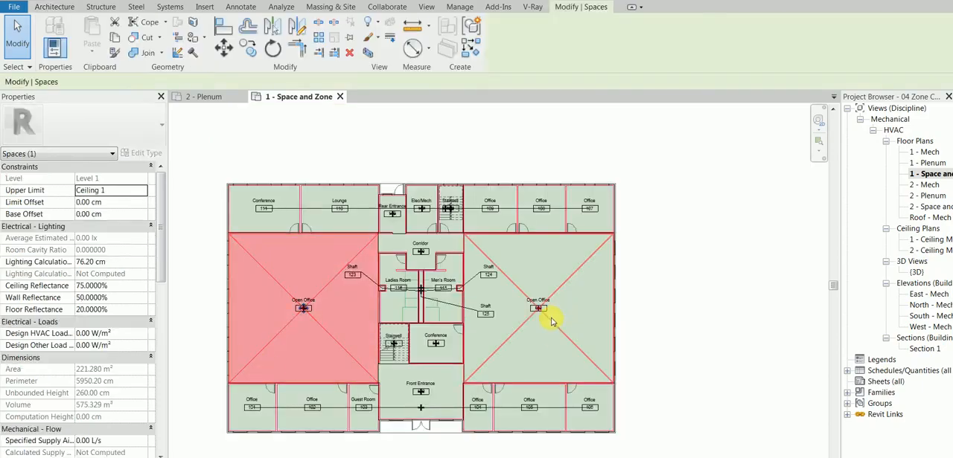
{"action": "left_click", "coordinate": [553, 329], "text": "ctrl"}
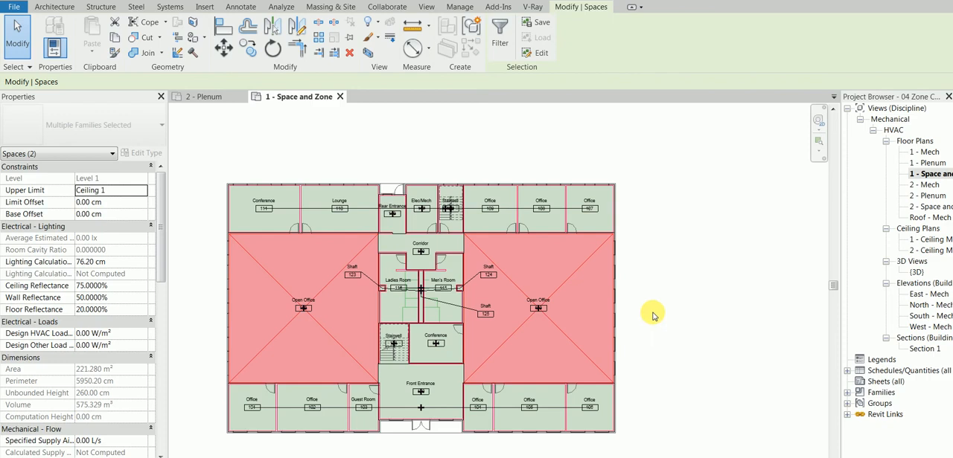
{"action": "left_click", "coordinate": [652, 317]}
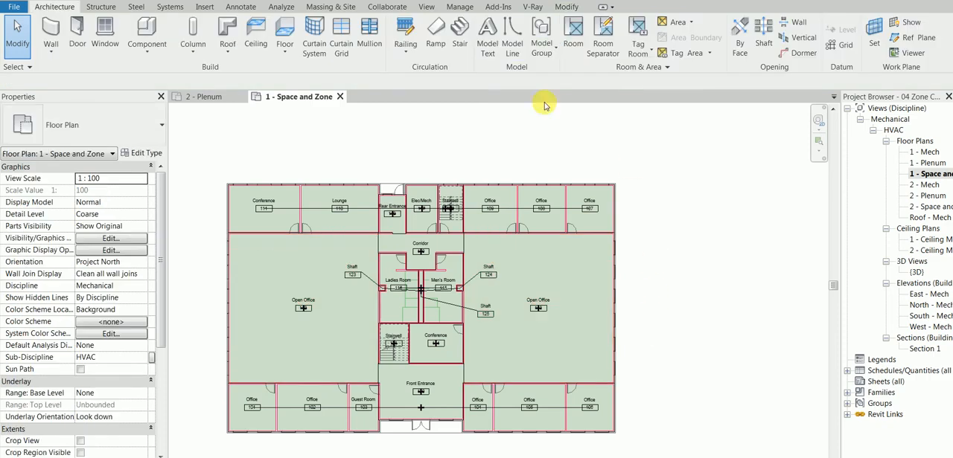
Examine the HVAC zone covering the south offices and its properties, and clear the selection
{"action": "left_click", "coordinate": [282, 8]}
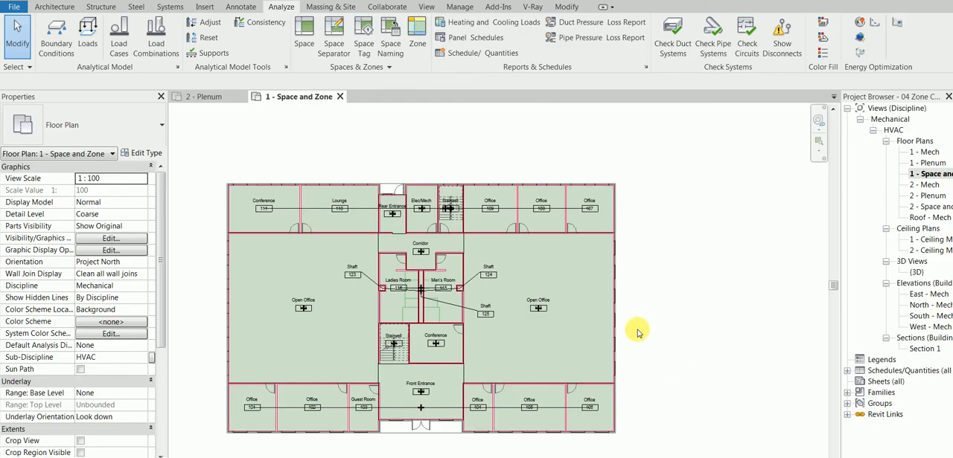
{"action": "middle_click_drag", "start_coordinate": [642, 328], "coordinate": [655, 279]}
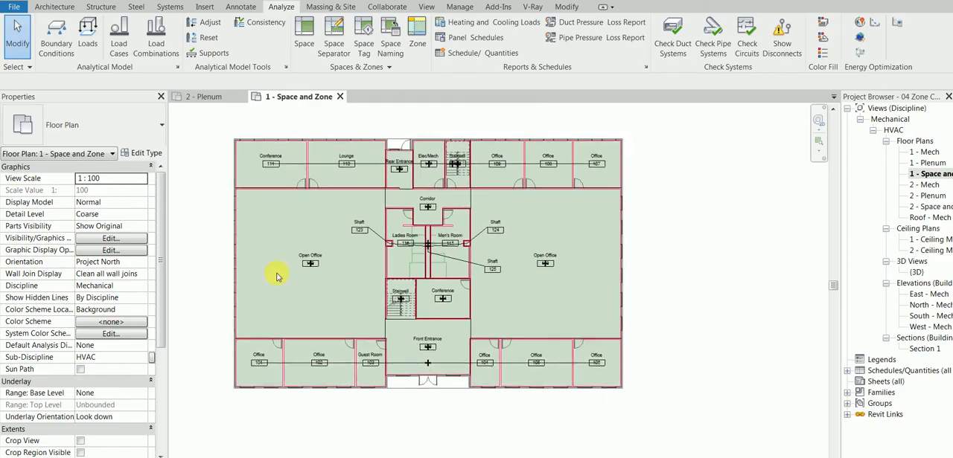
{"action": "middle_click_drag", "start_coordinate": [217, 286], "coordinate": [238, 286]}
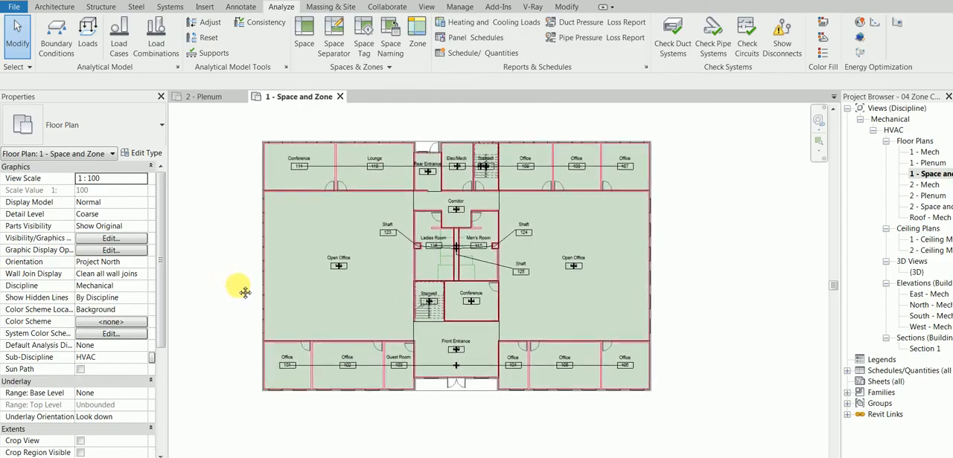
{"action": "scroll", "coordinate": [237, 346], "scroll_direction": "up", "scroll_amount": 1}
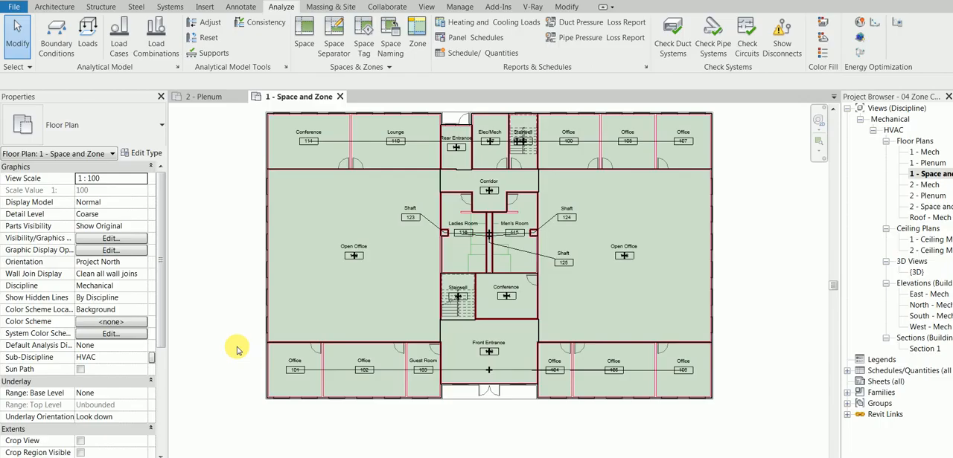
{"action": "left_click", "coordinate": [382, 372]}
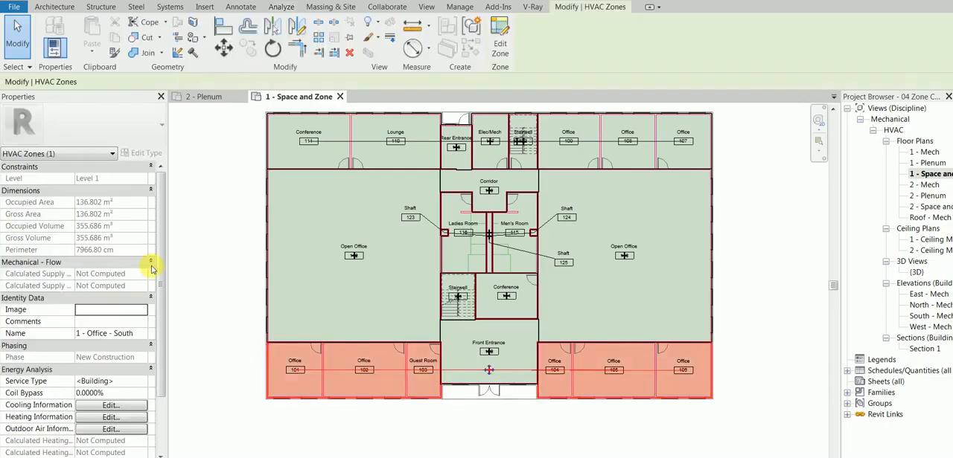
{"action": "left_click", "coordinate": [190, 271]}
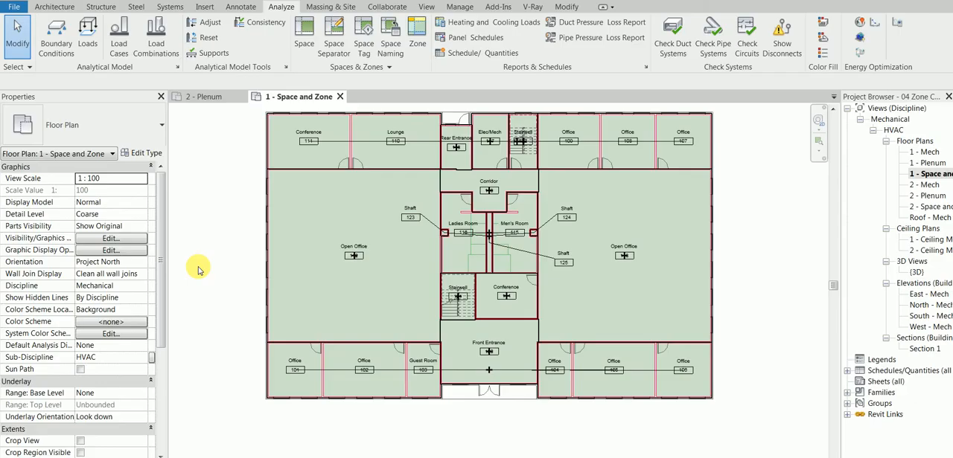
{"action": "left_click", "coordinate": [377, 373]}
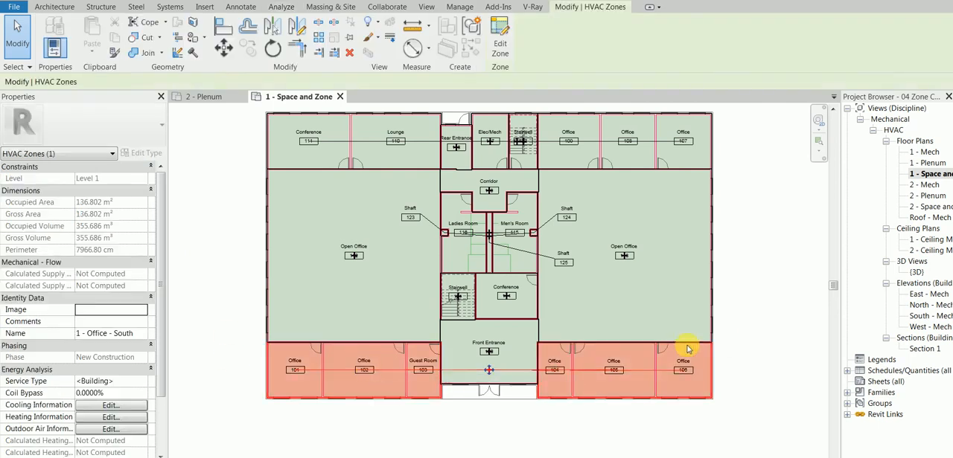
{"action": "left_click", "coordinate": [731, 347]}
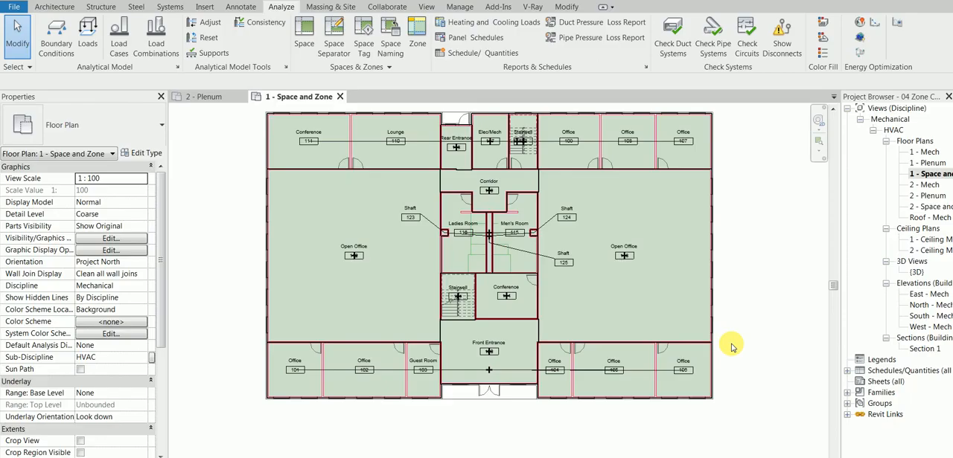
Open the floor plan's visibility/graphic overrides and expand the HVAC Zones category to review its subcategories
{"action": "key", "text": "v"}
{"action": "key", "text": "g"}
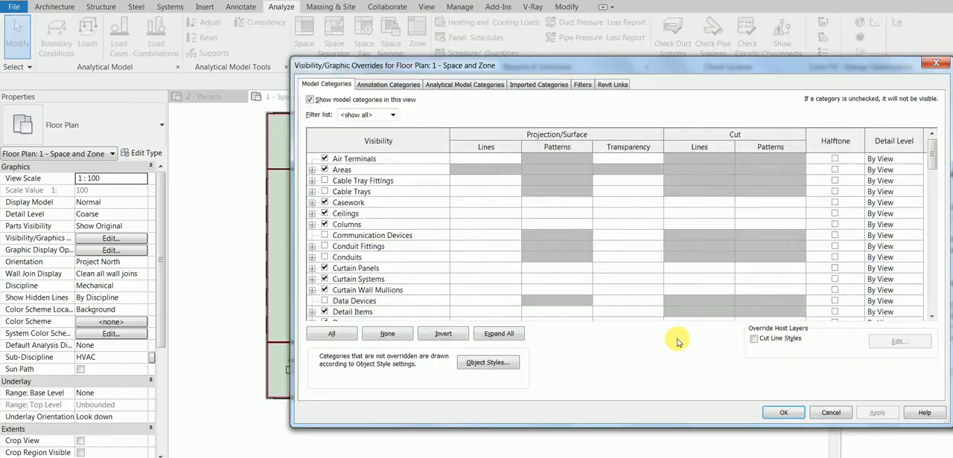
{"action": "left_click", "coordinate": [385, 213]}
{"action": "key", "text": "h"}
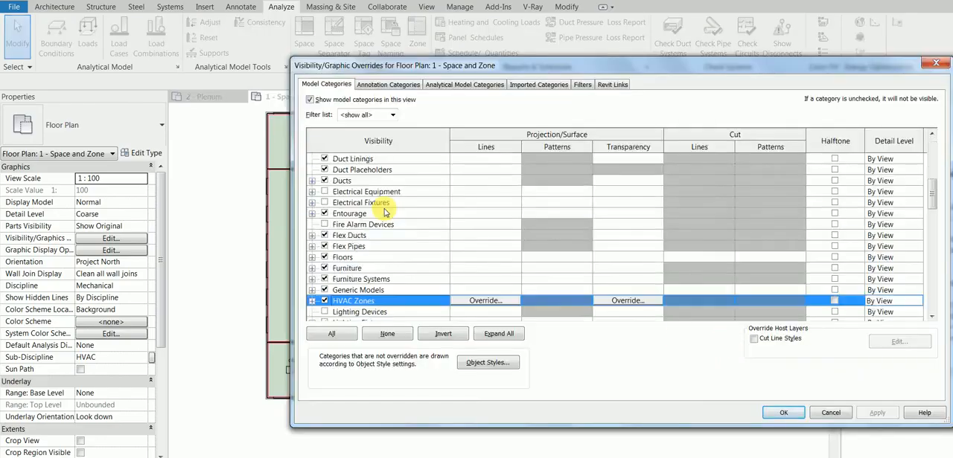
{"action": "left_click", "coordinate": [312, 300]}
{"action": "scroll", "coordinate": [352, 291], "scroll_direction": "down", "scroll_amount": 1}
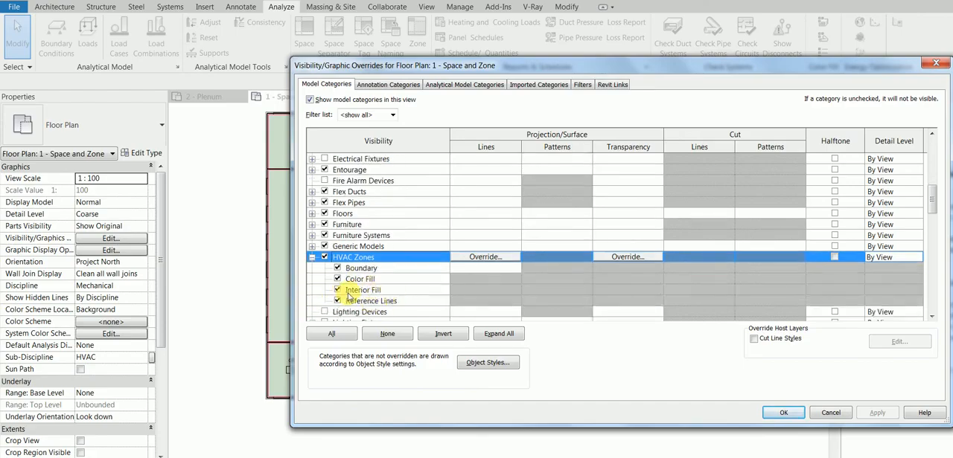
{"action": "left_click_drag", "start_coordinate": [932, 195], "coordinate": [932, 215]}
{"action": "left_click", "coordinate": [413, 201]}
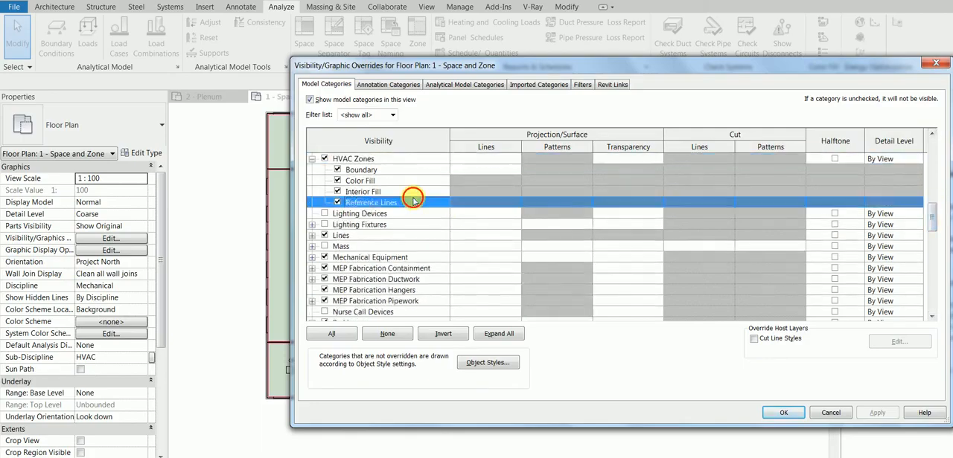
Turn on the Reference subcategory of Spaces in the visibility overrides and apply the change
{"action": "key", "text": "s"}
{"action": "scroll", "coordinate": [353, 202], "scroll_direction": "down", "scroll_amount": 2}
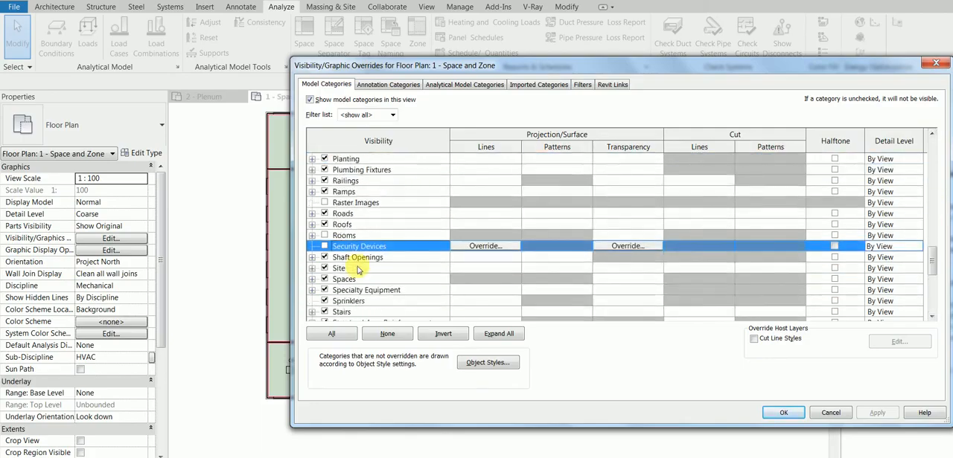
{"action": "left_click", "coordinate": [313, 279]}
{"action": "scroll", "coordinate": [341, 287], "scroll_direction": "down", "scroll_amount": 1}
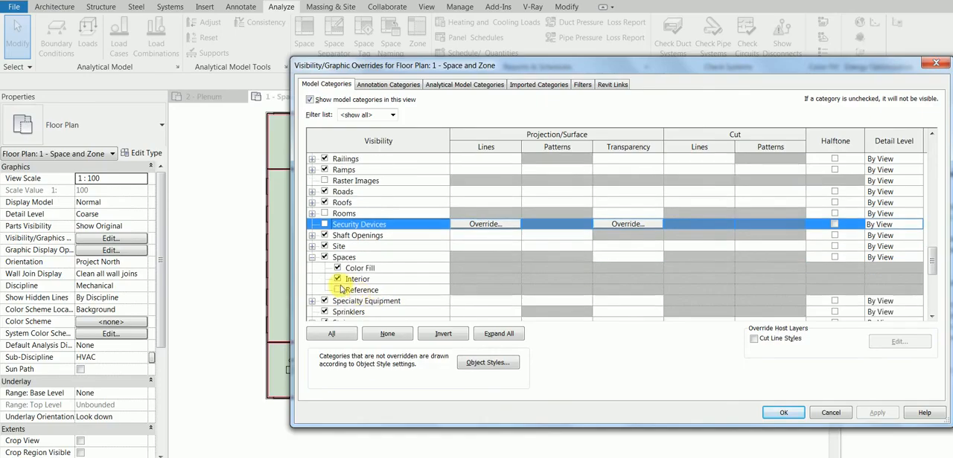
{"action": "left_click", "coordinate": [337, 289]}
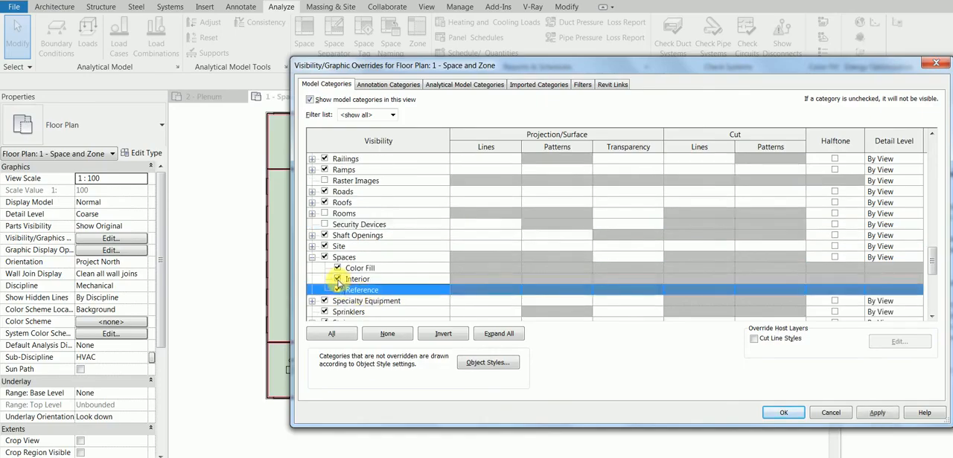
{"action": "left_click", "coordinate": [876, 413]}
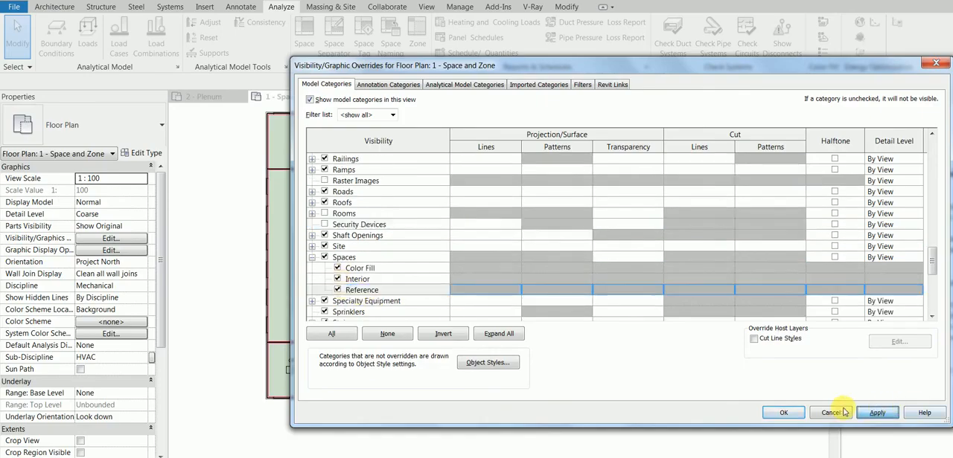
{"action": "left_click", "coordinate": [784, 413]}
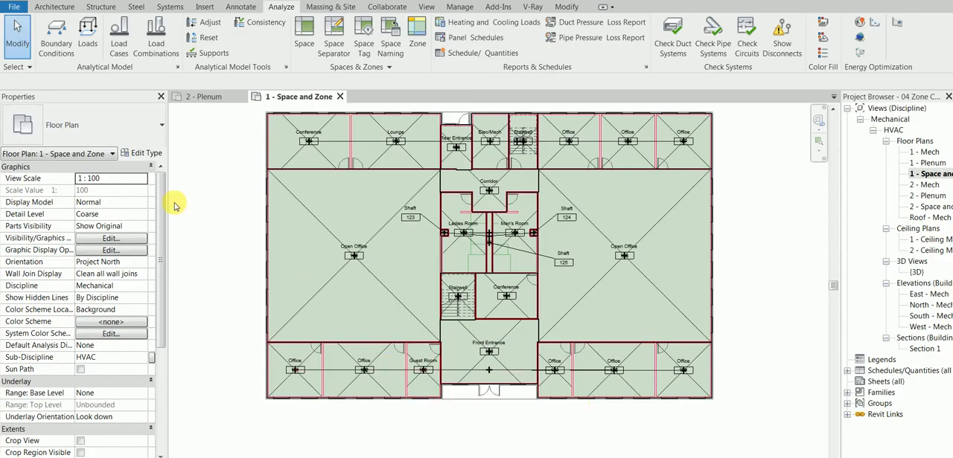
Examine the properties of the HVAC zone covering the north offices and clear the selection
{"action": "left_click", "coordinate": [335, 146]}
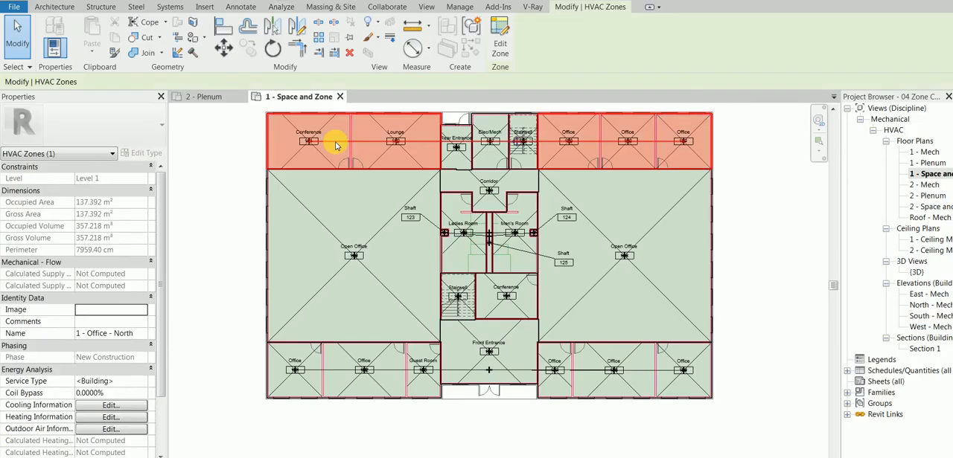
{"action": "left_click", "coordinate": [246, 166]}
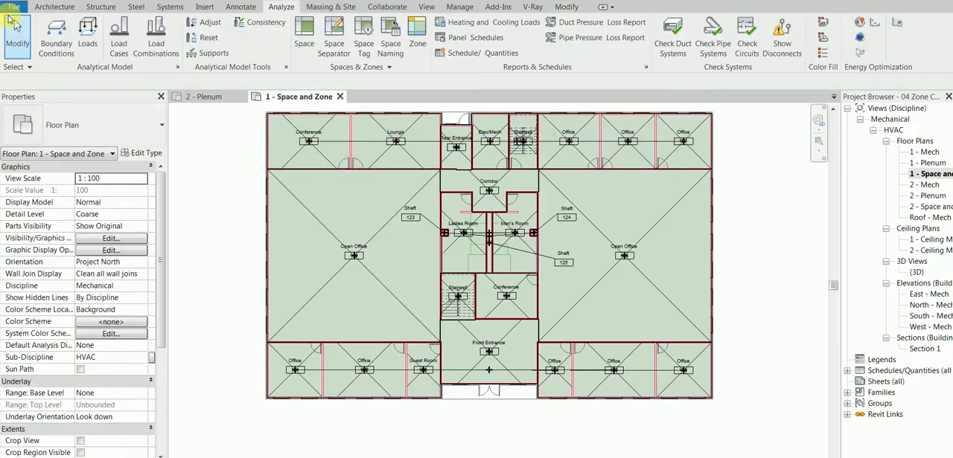
Set the Selection color to Blue in the program's graphics options
{"action": "left_click", "coordinate": [9, 9]}
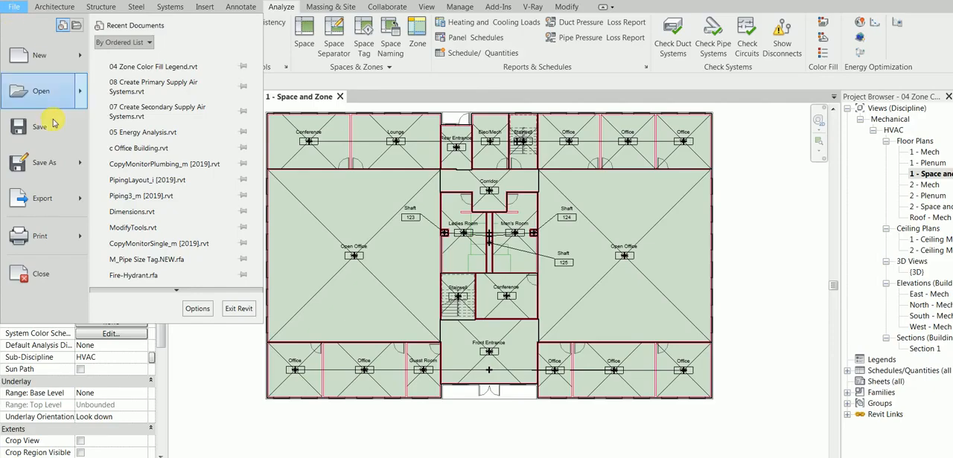
{"action": "left_click", "coordinate": [194, 308]}
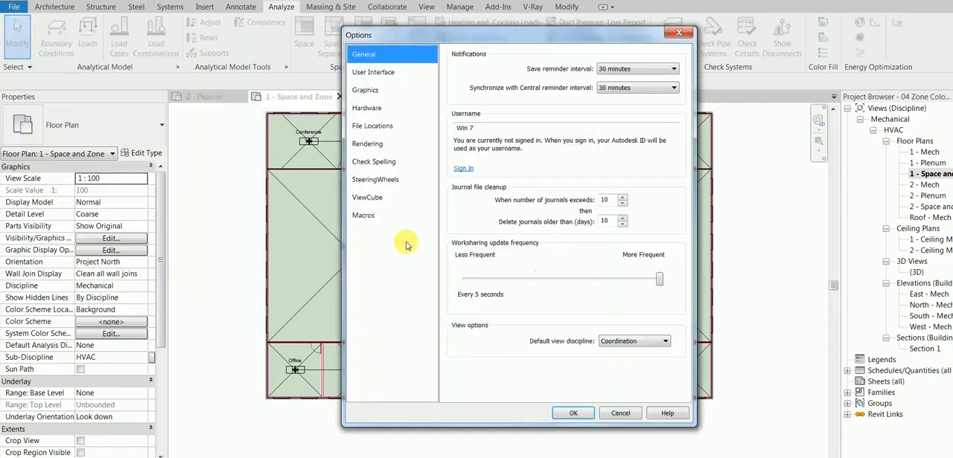
{"action": "left_click", "coordinate": [376, 74]}
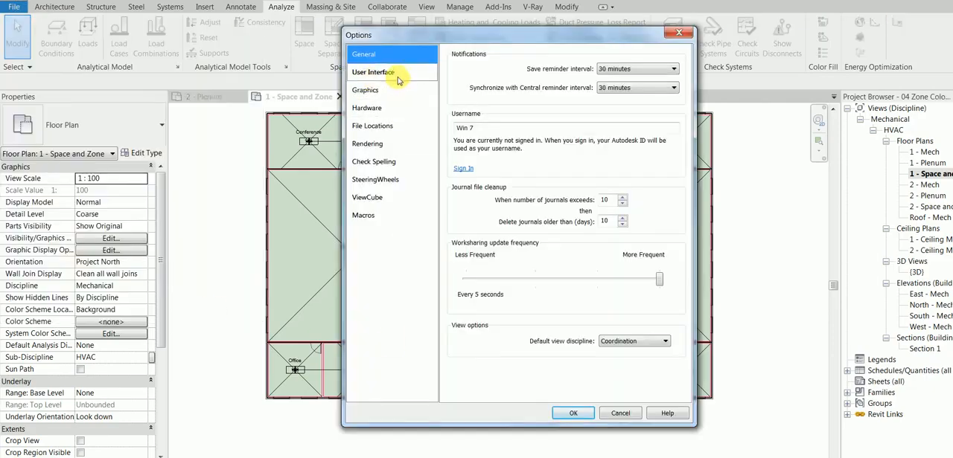
{"action": "left_click", "coordinate": [396, 90]}
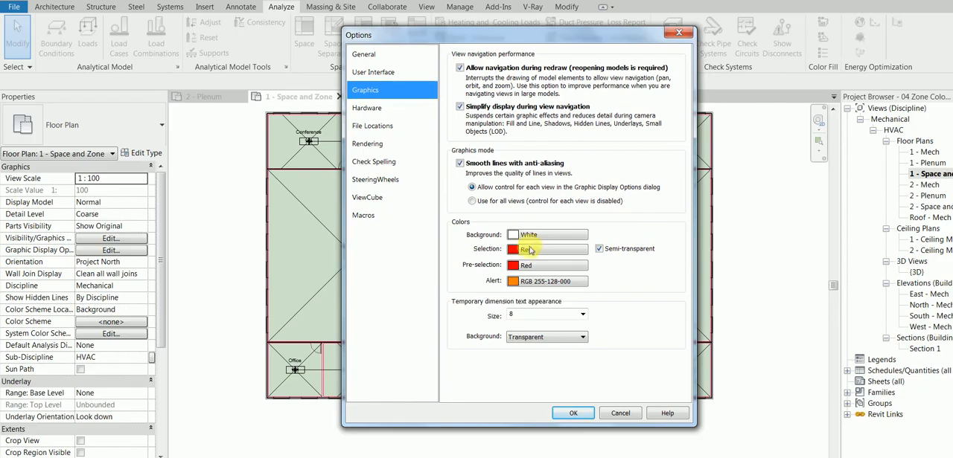
{"action": "left_click", "coordinate": [529, 252]}
{"action": "left_click", "coordinate": [471, 239]}
{"action": "left_click", "coordinate": [557, 336]}
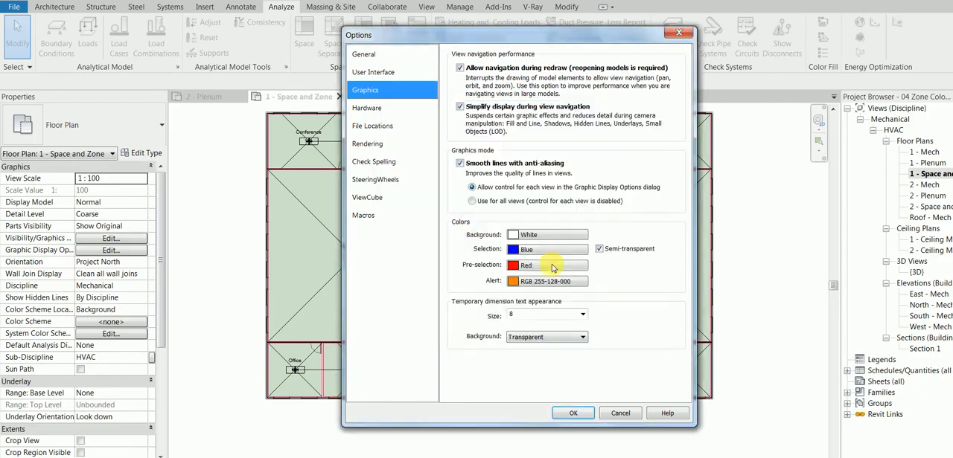
Set the Pre-selection color to Blue, accept the options, and check the highlighting on the south office zone
{"action": "left_click", "coordinate": [552, 267]}
{"action": "left_click", "coordinate": [472, 240]}
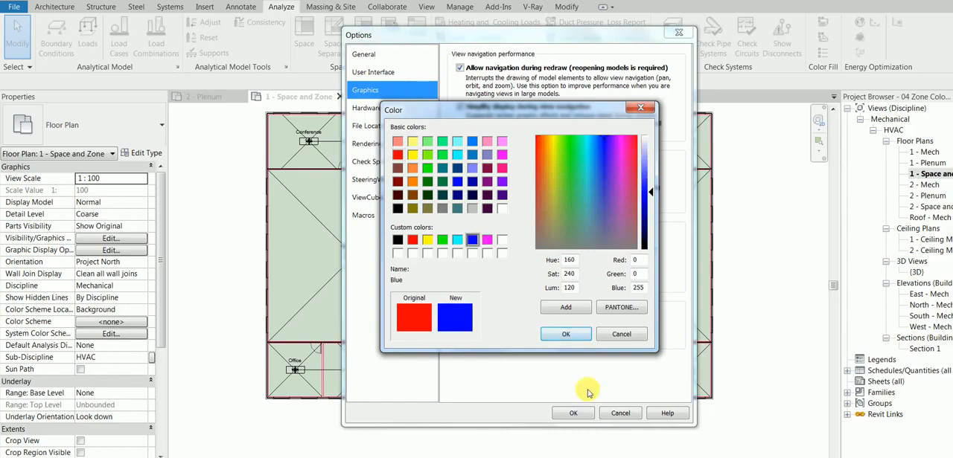
{"action": "left_click", "coordinate": [562, 334]}
{"action": "left_click", "coordinate": [579, 415]}
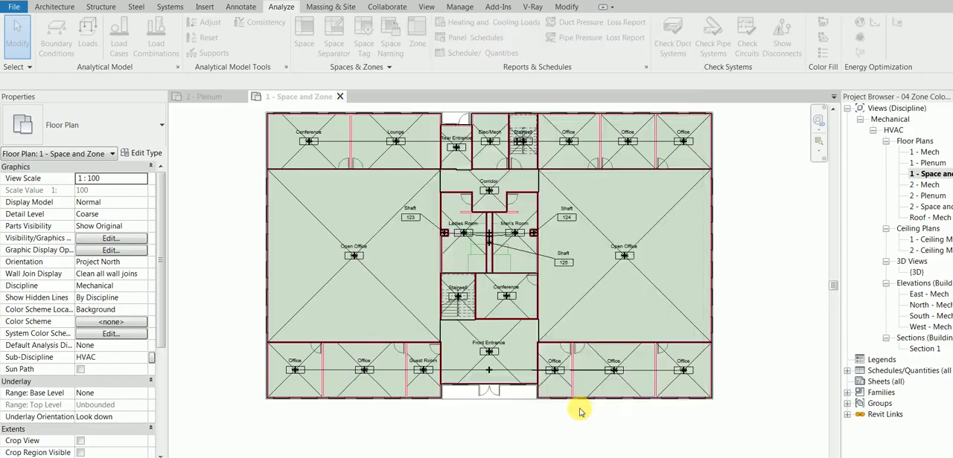
{"action": "left_click", "coordinate": [378, 370]}
{"action": "left_click", "coordinate": [248, 309]}
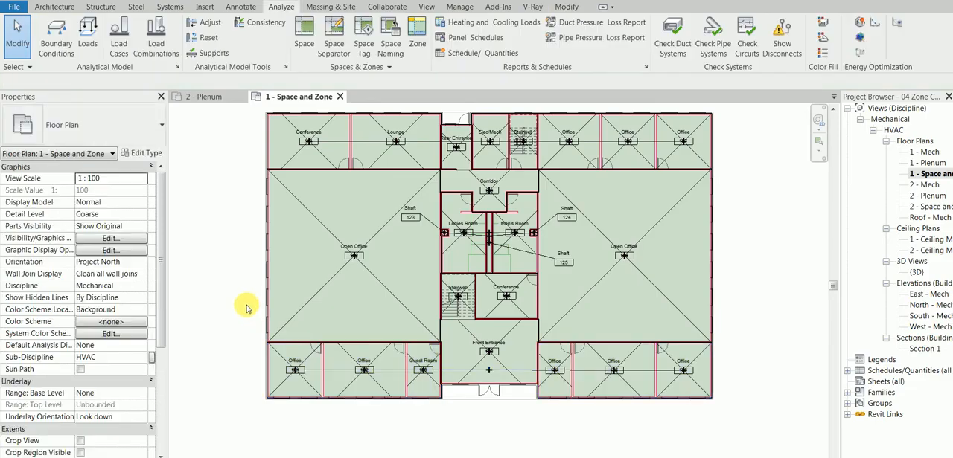
Select the southwest corner Office space and review its identity and energy analysis properties
{"action": "scroll", "coordinate": [631, 236], "scroll_direction": "up", "scroll_amount": 2}
{"action": "scroll", "coordinate": [207, 409], "scroll_direction": "up", "scroll_amount": 2}
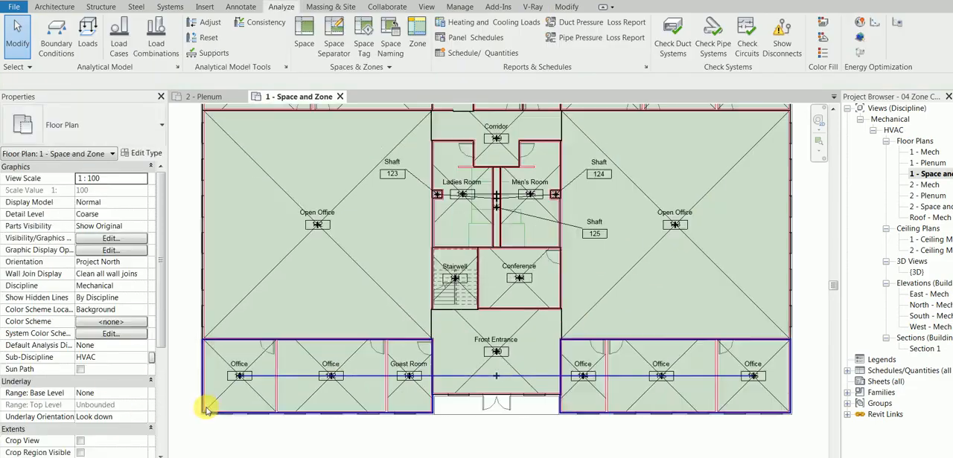
{"action": "left_click", "coordinate": [259, 364]}
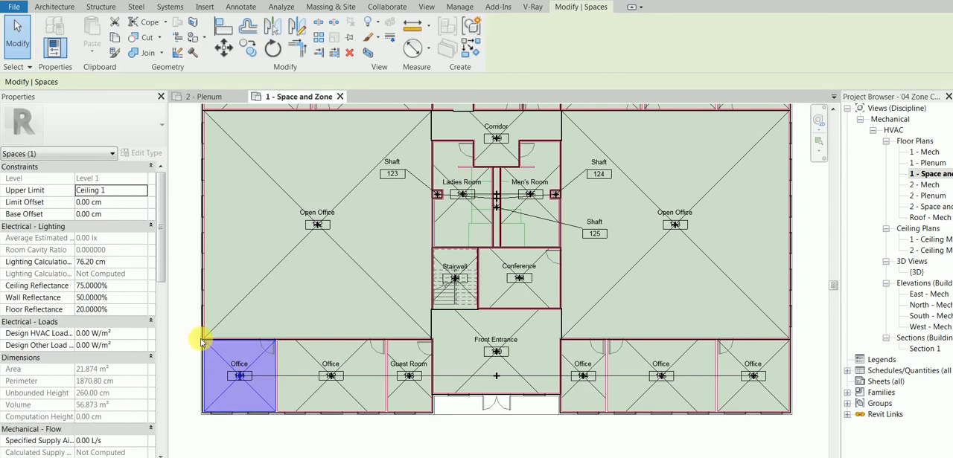
{"action": "scroll", "coordinate": [159, 272], "scroll_direction": "down", "scroll_amount": 10}
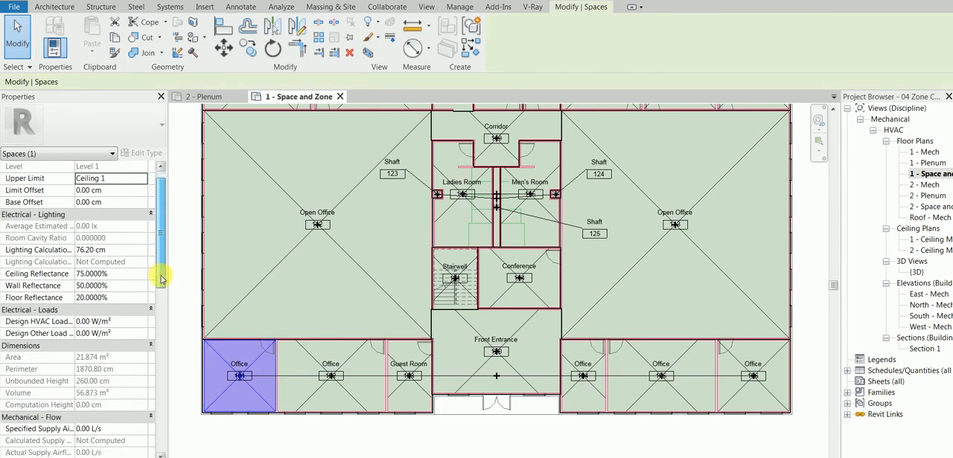
{"action": "left_click_drag", "start_coordinate": [177, 356], "coordinate": [188, 376]}
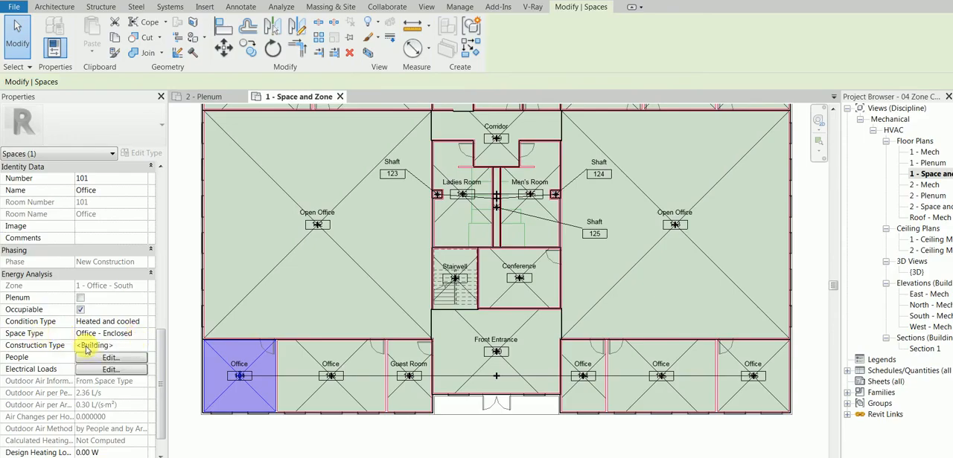
Review the space type settings of the southwest corner Office, check the adjacent Office space, and clear the selection
{"action": "left_click", "coordinate": [147, 334]}
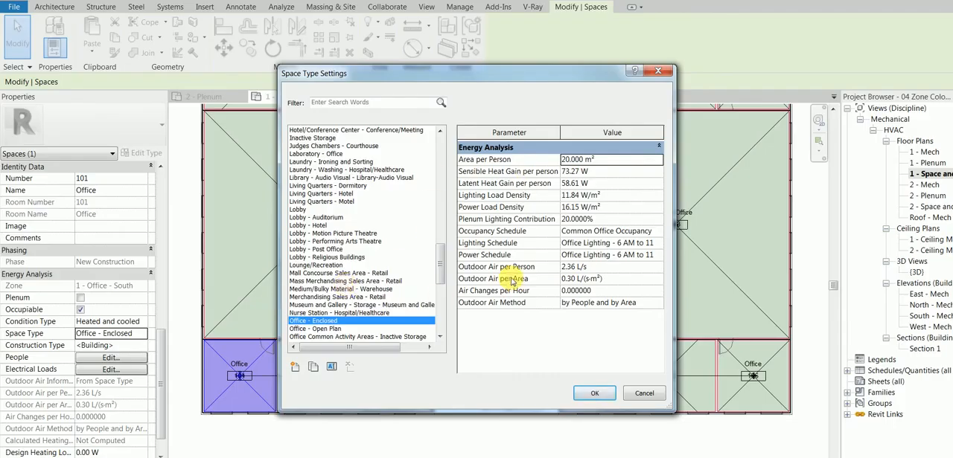
{"action": "left_click", "coordinate": [599, 393]}
{"action": "left_click", "coordinate": [358, 356]}
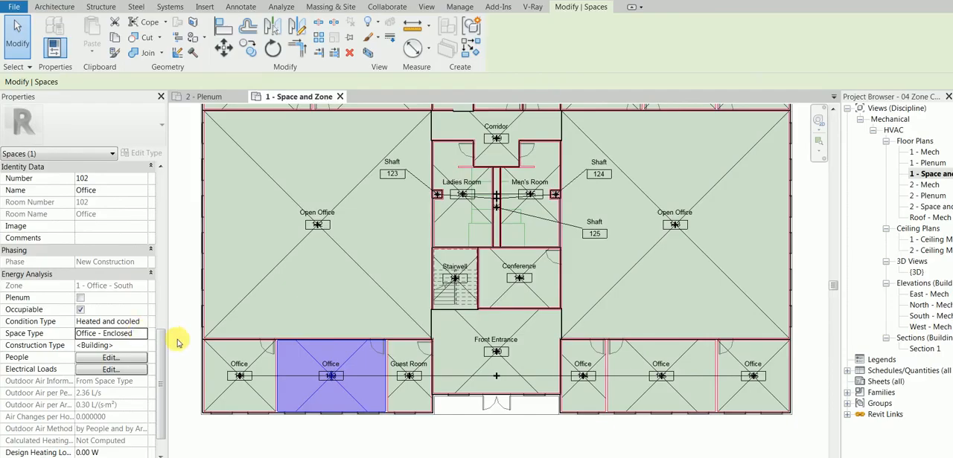
{"action": "left_click", "coordinate": [174, 208]}
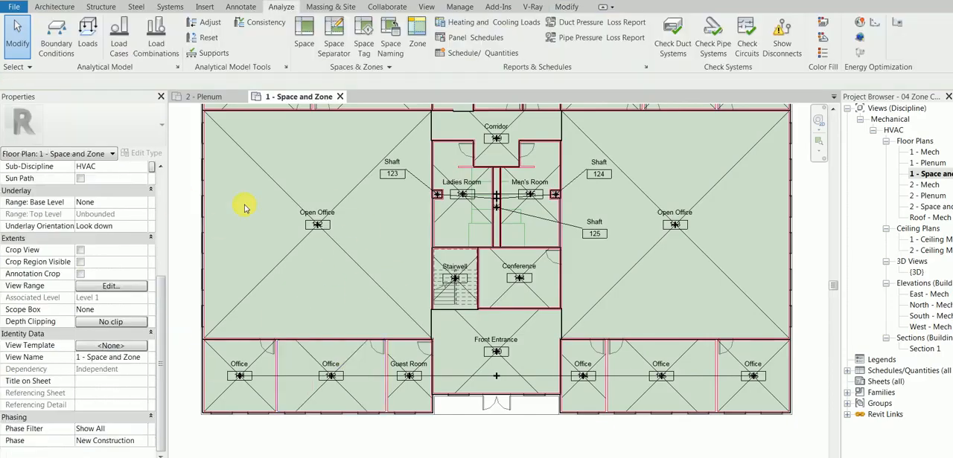
Review the identity and energy analysis properties of the west Open Office space and clear the selection
{"action": "left_click", "coordinate": [404, 190]}
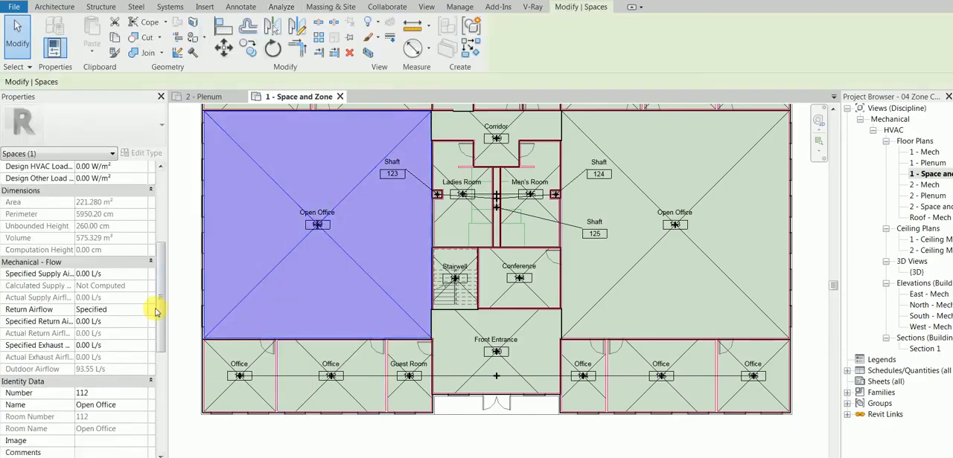
{"action": "left_click_drag", "start_coordinate": [160, 309], "coordinate": [163, 370]}
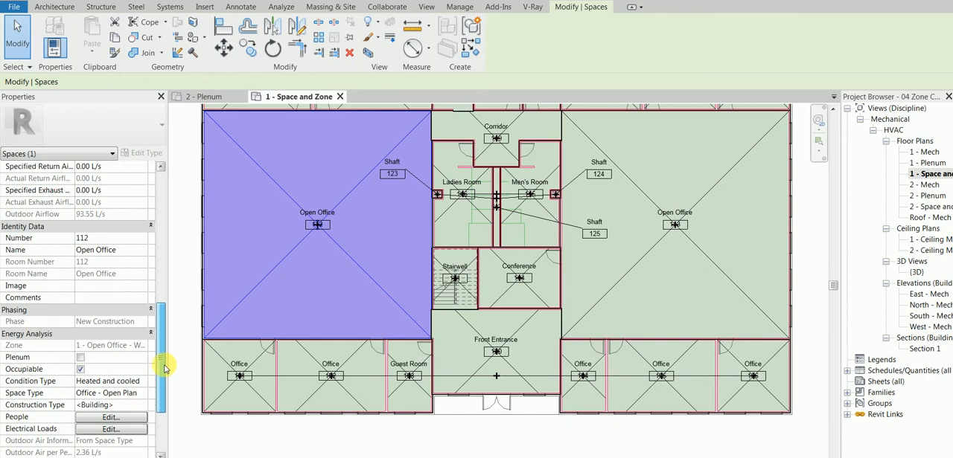
{"action": "left_click", "coordinate": [570, 429]}
{"action": "scroll", "coordinate": [527, 250], "scroll_direction": "down", "scroll_amount": 1}
{"action": "scroll", "coordinate": [527, 250], "scroll_direction": "down", "scroll_amount": 2}
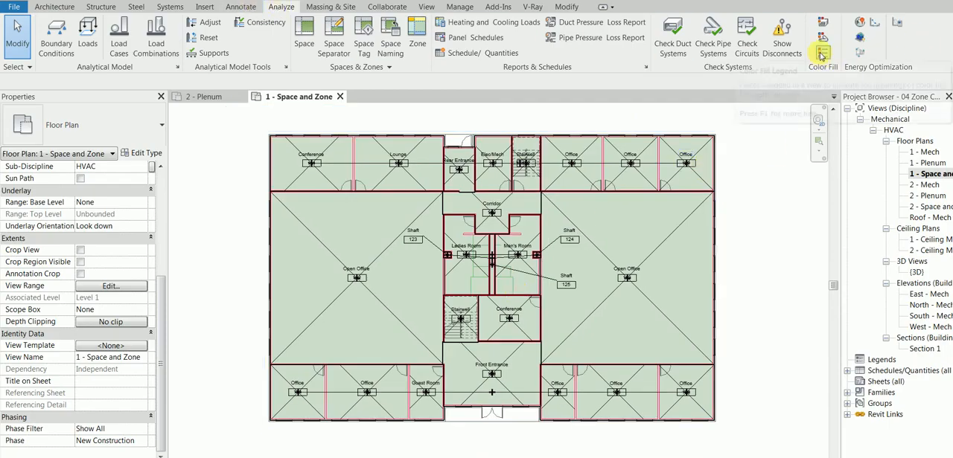
Start a color fill legend and enable Show Title in its type properties
{"action": "left_click", "coordinate": [821, 55]}
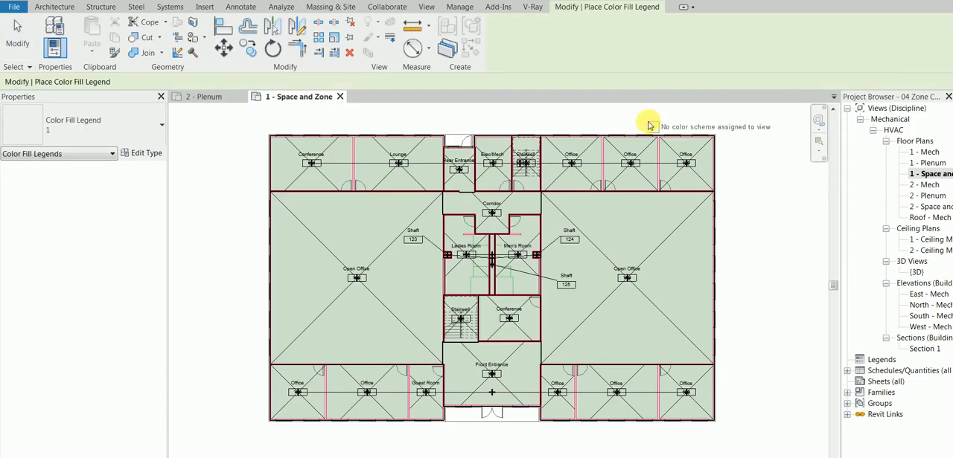
{"action": "middle_click_drag", "start_coordinate": [521, 131], "coordinate": [402, 131]}
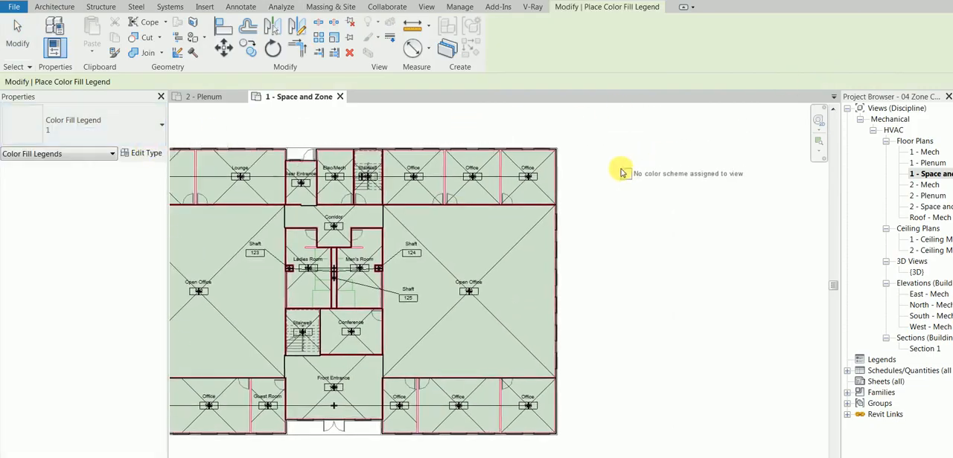
{"action": "left_click", "coordinate": [129, 154]}
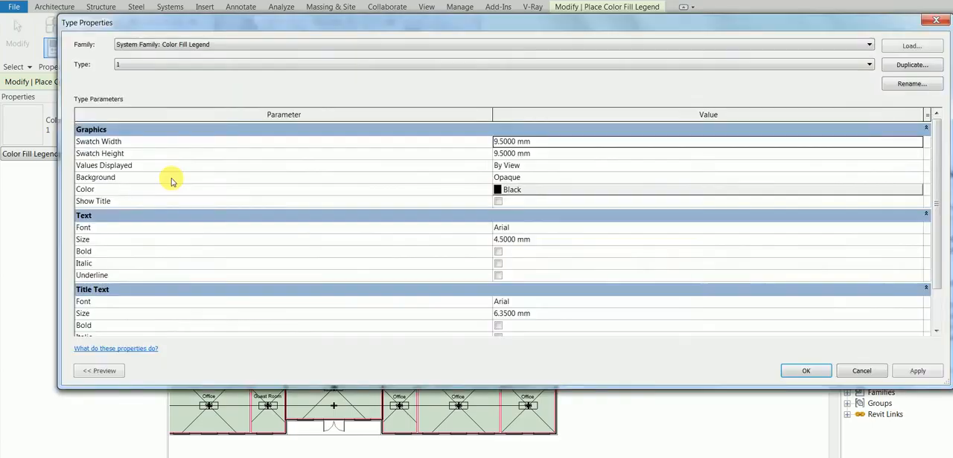
{"action": "left_click", "coordinate": [498, 202]}
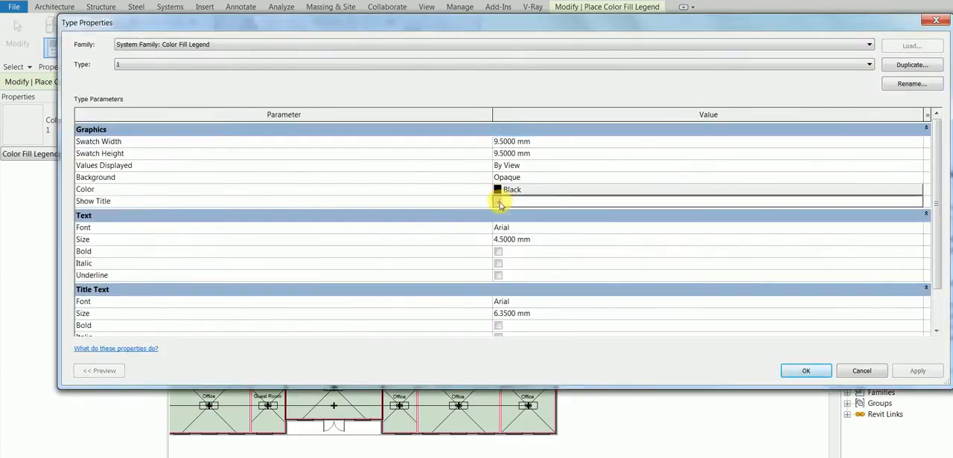
{"action": "left_click", "coordinate": [807, 372]}
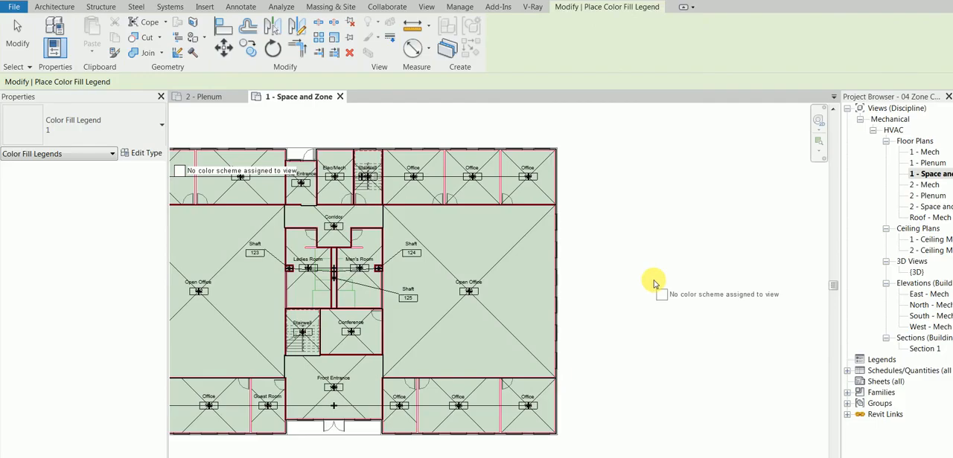
Place the color fill legend beside the building's northeast corner, using the HVAC Zones space type and color scheme Schema 1
{"action": "left_click", "coordinate": [588, 183]}
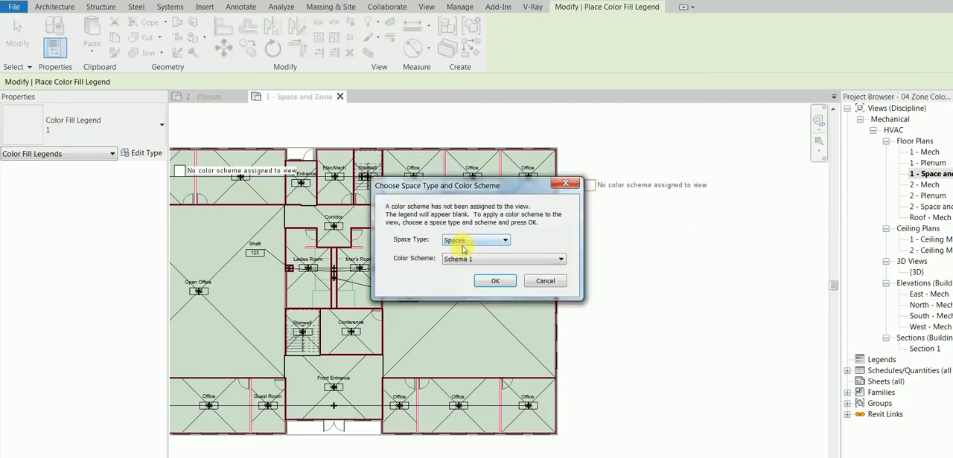
{"action": "left_click", "coordinate": [504, 240]}
{"action": "left_click", "coordinate": [496, 252]}
{"action": "left_click", "coordinate": [492, 281]}
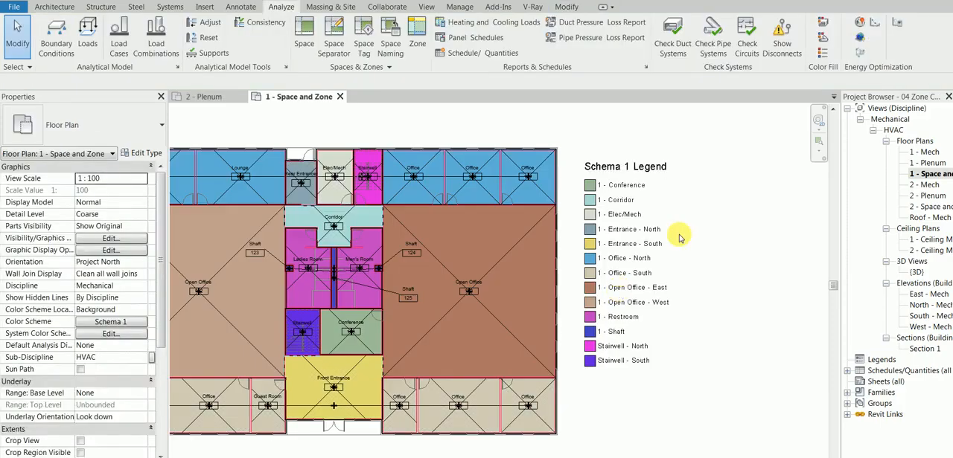
Review the scheme definition behind the Schema 1 legend, accept it, and view the whole colored plan with its legend
{"action": "left_click", "coordinate": [611, 167]}
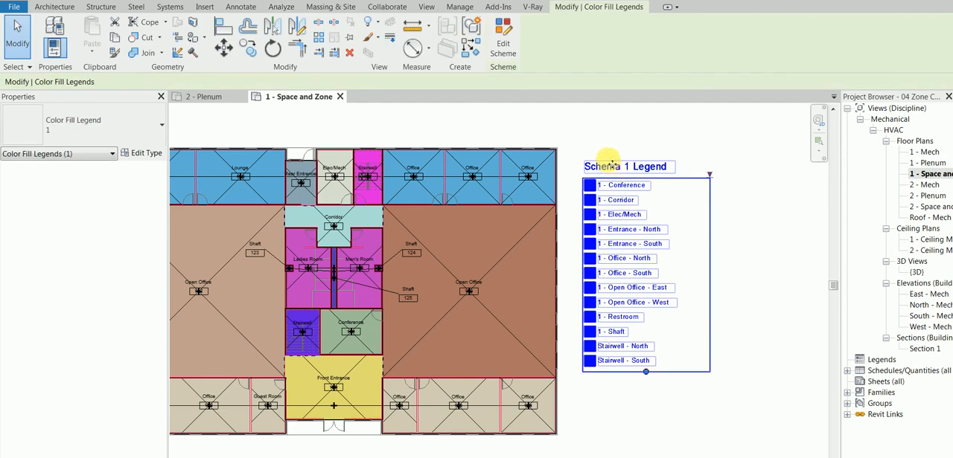
{"action": "left_click", "coordinate": [502, 43]}
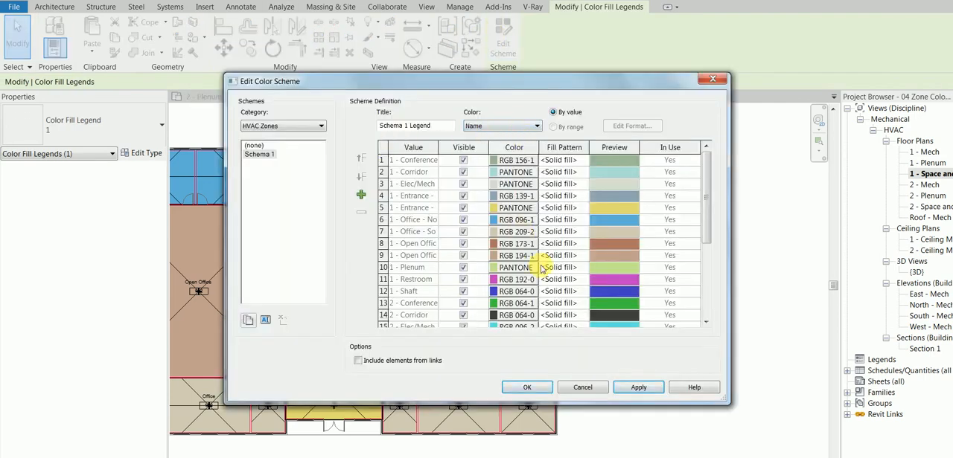
{"action": "left_click", "coordinate": [537, 388]}
{"action": "left_click", "coordinate": [752, 324]}
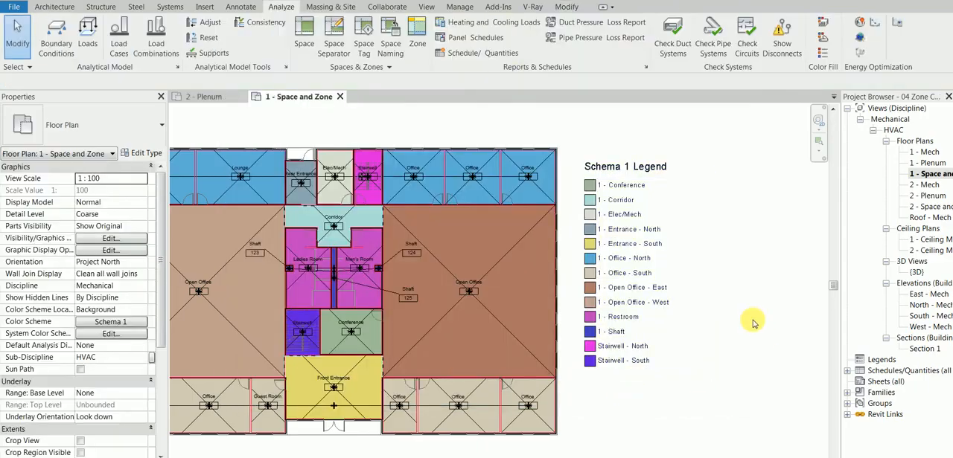
{"action": "middle_click_drag", "start_coordinate": [718, 296], "coordinate": [761, 286]}
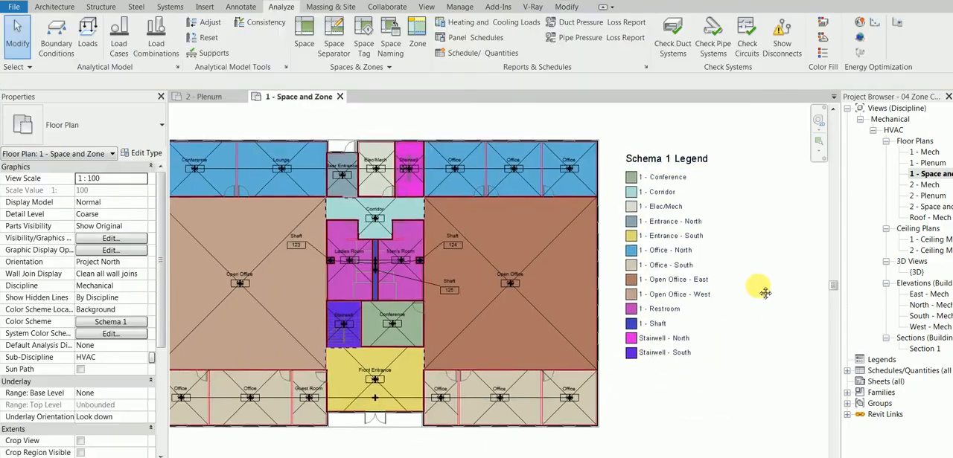
{"action": "scroll", "coordinate": [728, 348], "scroll_direction": "down", "scroll_amount": 1}
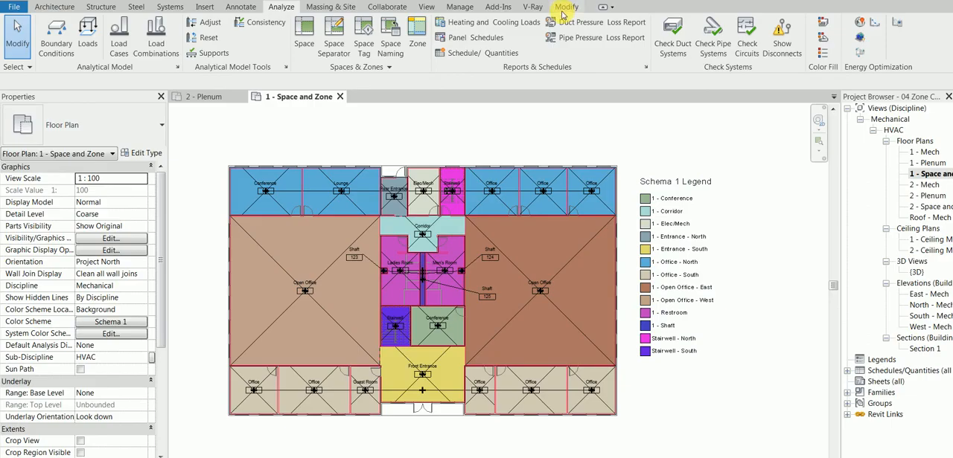
Open the Schematic Types for <Building> in the advanced energy settings of the project information
{"action": "left_click", "coordinate": [461, 8]}
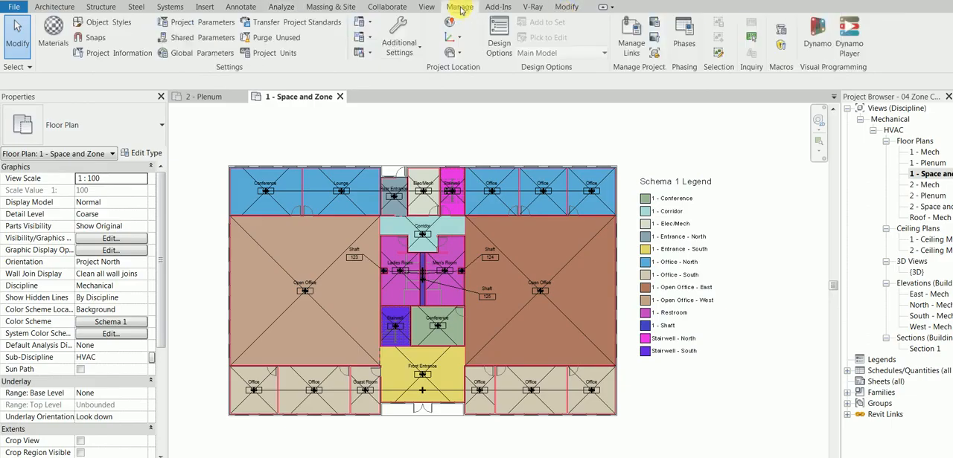
{"action": "left_click", "coordinate": [104, 53]}
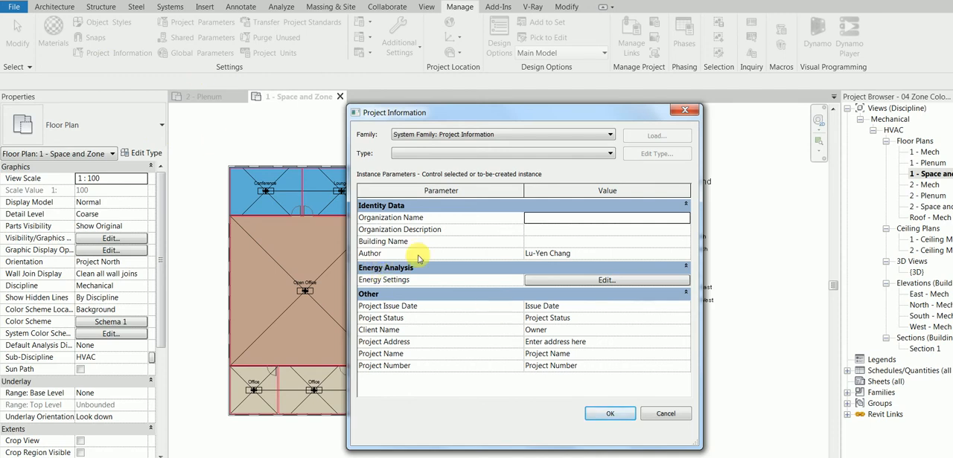
{"action": "left_click", "coordinate": [572, 282]}
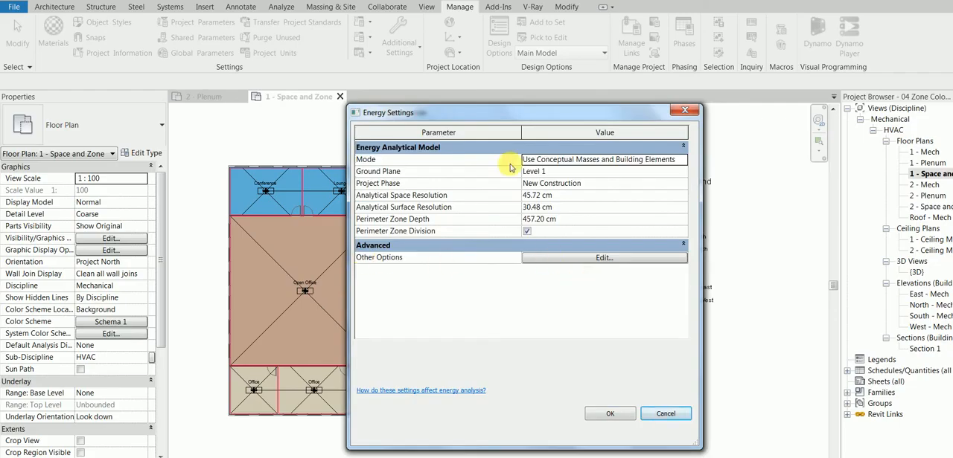
{"action": "left_click", "coordinate": [540, 159]}
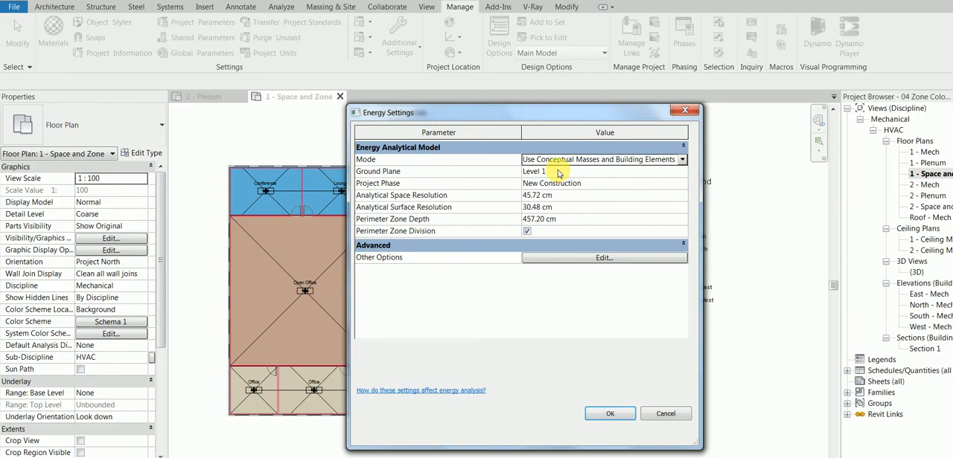
{"action": "left_click", "coordinate": [604, 258]}
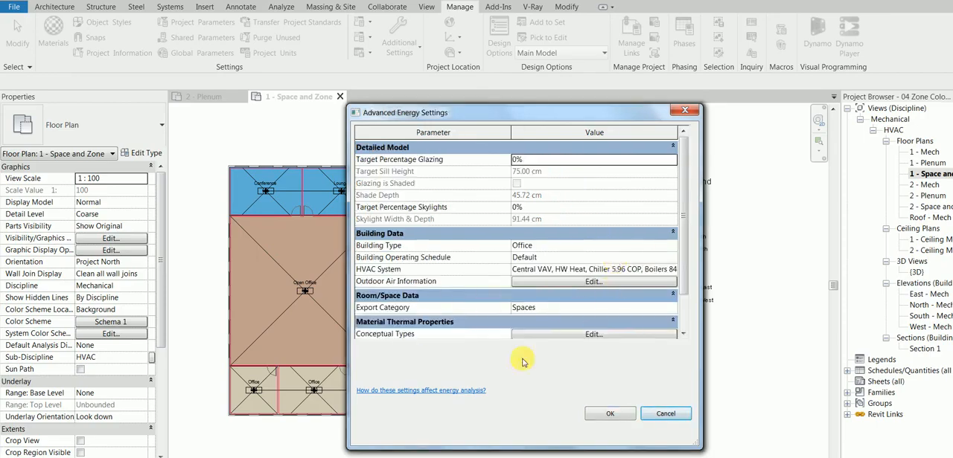
{"action": "scroll", "coordinate": [681, 286], "scroll_direction": "down", "scroll_amount": 1}
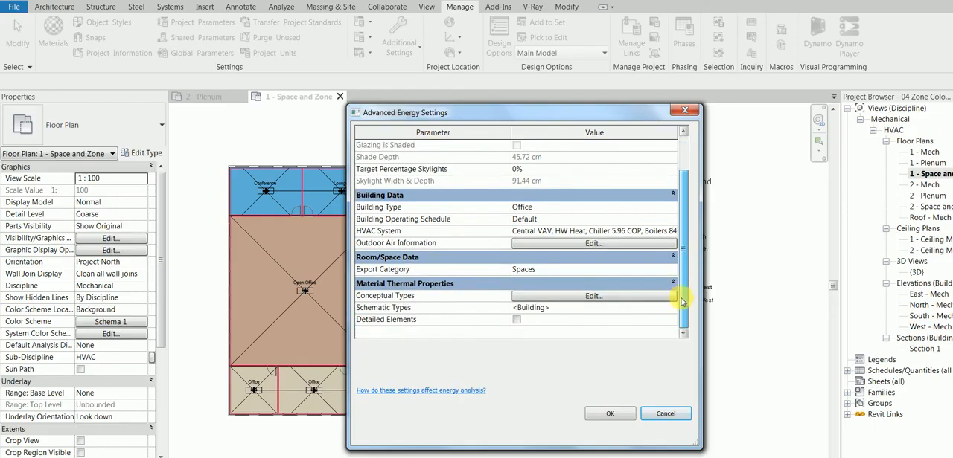
{"action": "left_click", "coordinate": [667, 307]}
{"action": "left_click", "coordinate": [669, 308]}
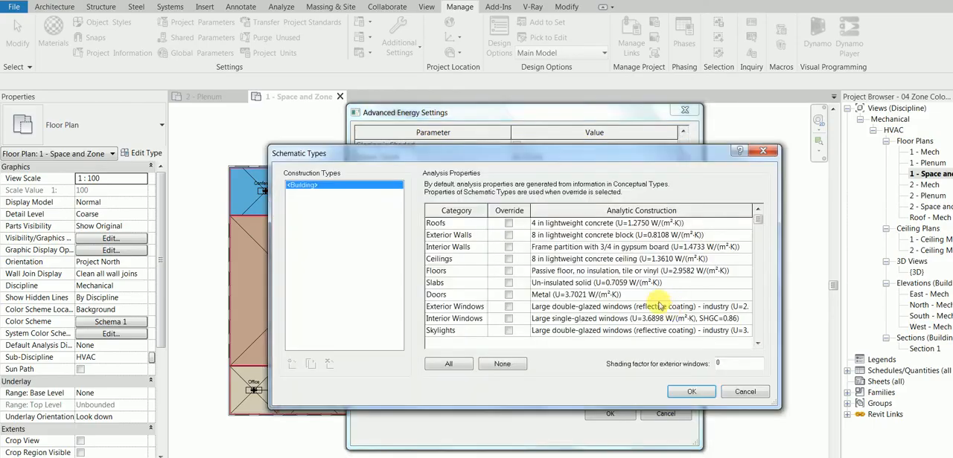
Set the Roofs analytic construction to 8 in lightweight concrete (U=0.5363 W/(m²·K)) and enable its override
{"action": "left_click", "coordinate": [616, 223]}
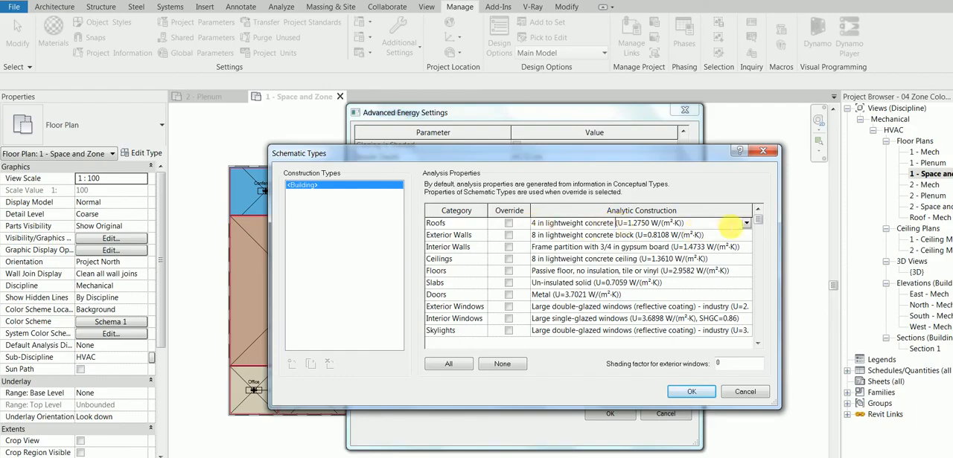
{"action": "left_click", "coordinate": [746, 224]}
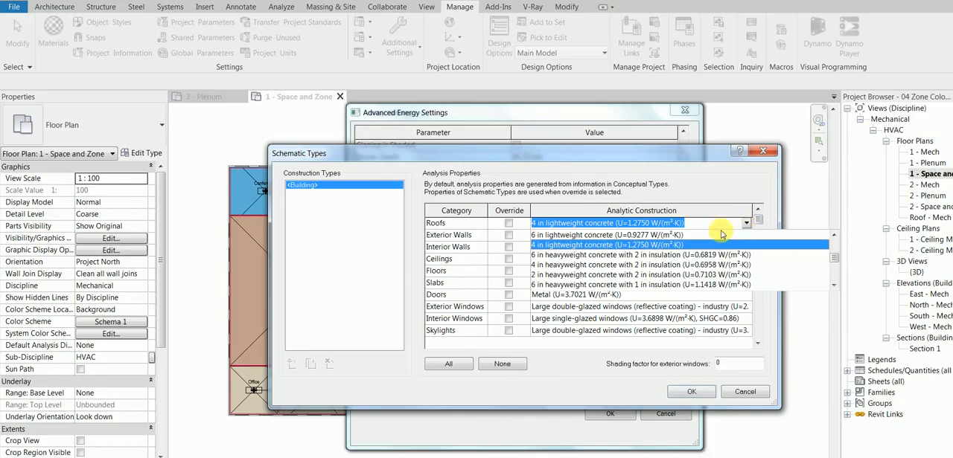
{"action": "key", "text": "8"}
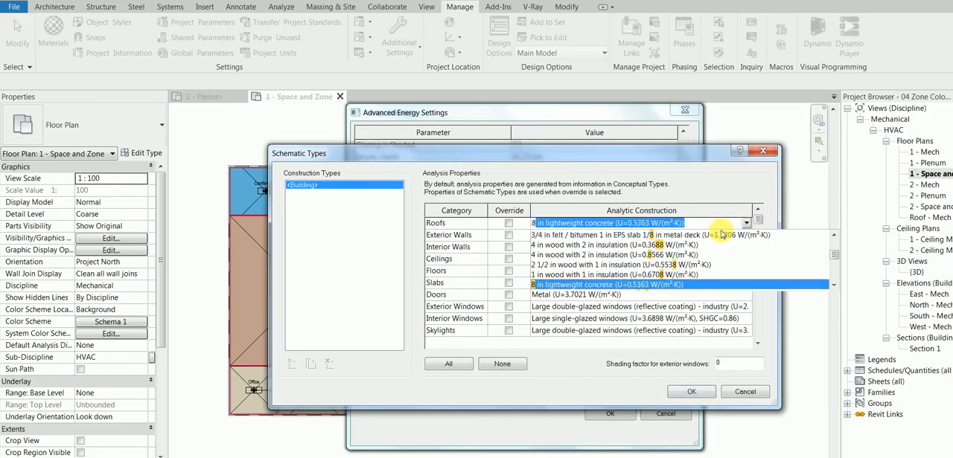
{"action": "left_click", "coordinate": [570, 286]}
{"action": "left_click", "coordinate": [508, 223]}
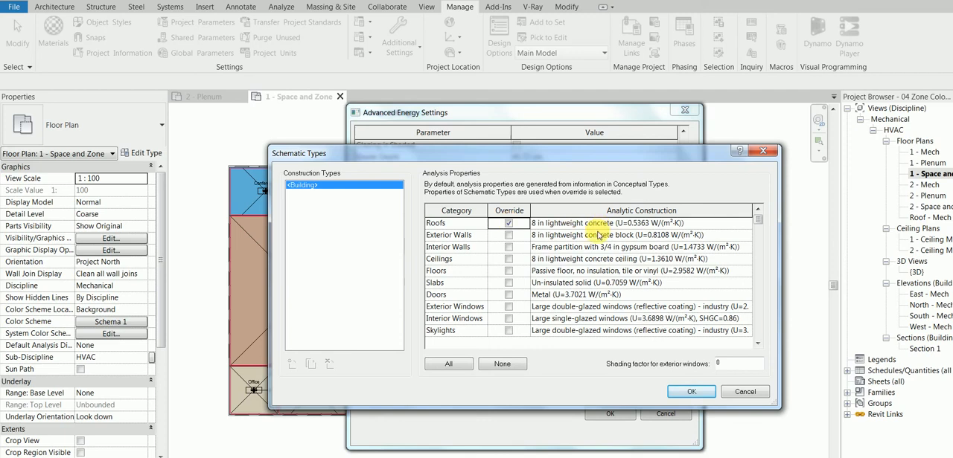
Enable the override for all construction categories and accept the schematic types
{"action": "left_click", "coordinate": [445, 364]}
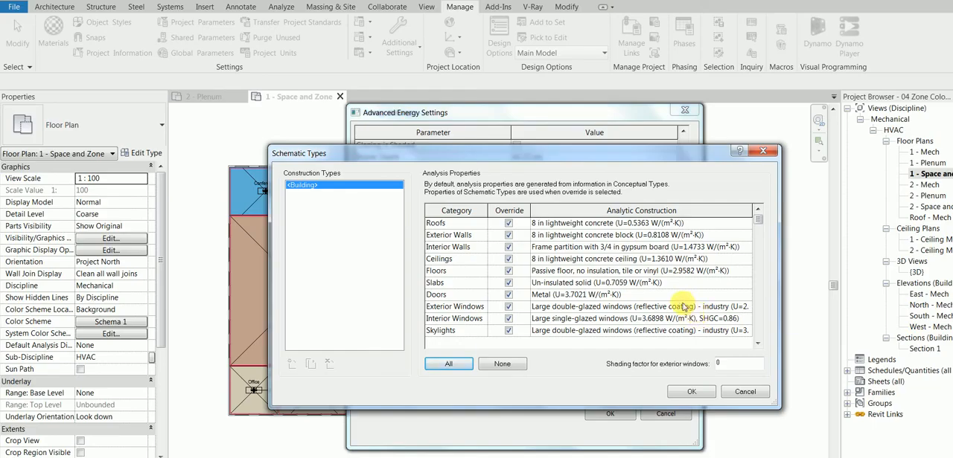
{"action": "left_click", "coordinate": [605, 294]}
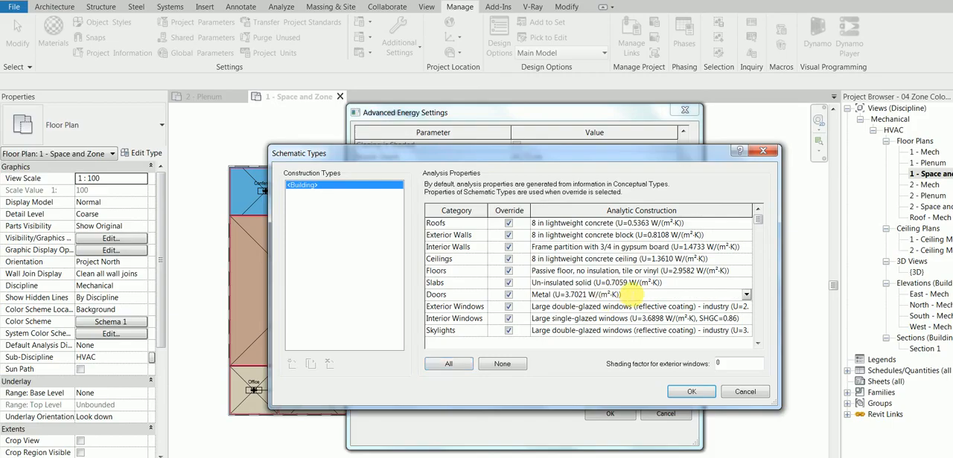
{"action": "left_click", "coordinate": [692, 391]}
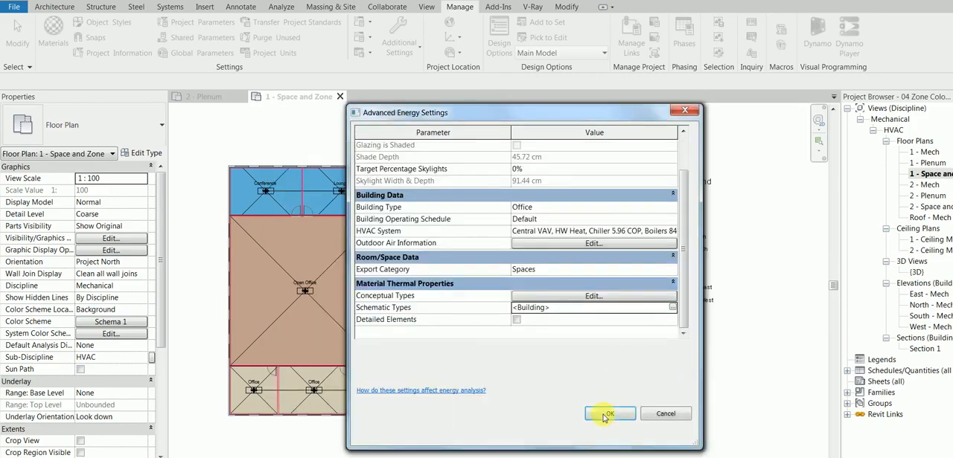
Look over the conceptual types, accept the energy settings and project information, and return to the analysis tools
{"action": "left_click", "coordinate": [628, 295]}
{"action": "left_click", "coordinate": [569, 368]}
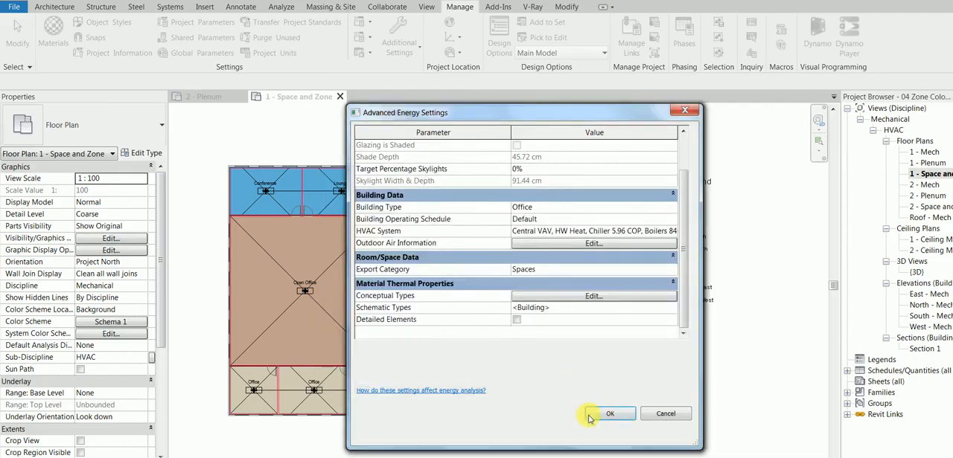
{"action": "left_click", "coordinate": [609, 414]}
{"action": "left_click", "coordinate": [604, 413]}
{"action": "left_click", "coordinate": [605, 414]}
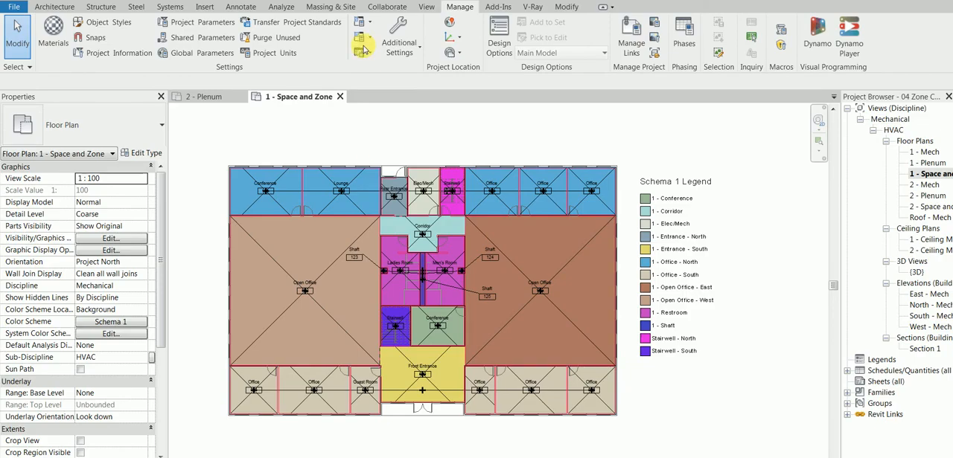
{"action": "left_click", "coordinate": [283, 8]}
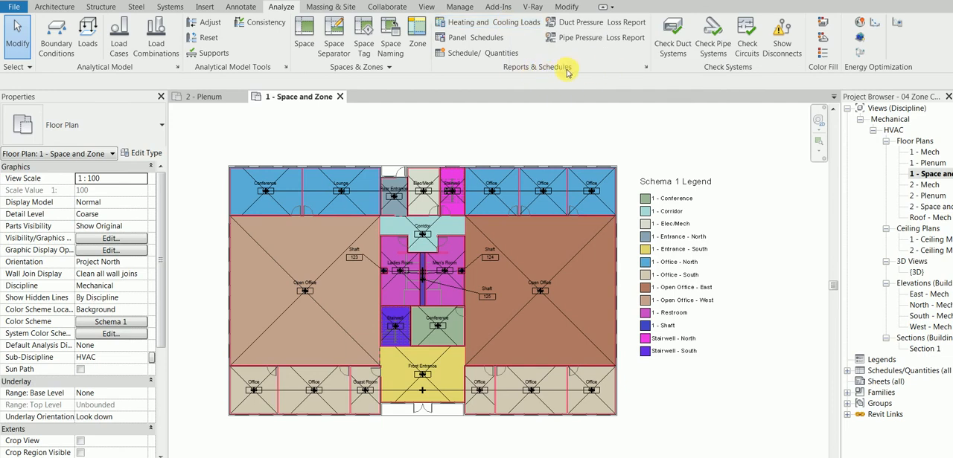
Open the Heating and Cooling Loads analysis and review the project location and its weather data
{"action": "left_click", "coordinate": [506, 28]}
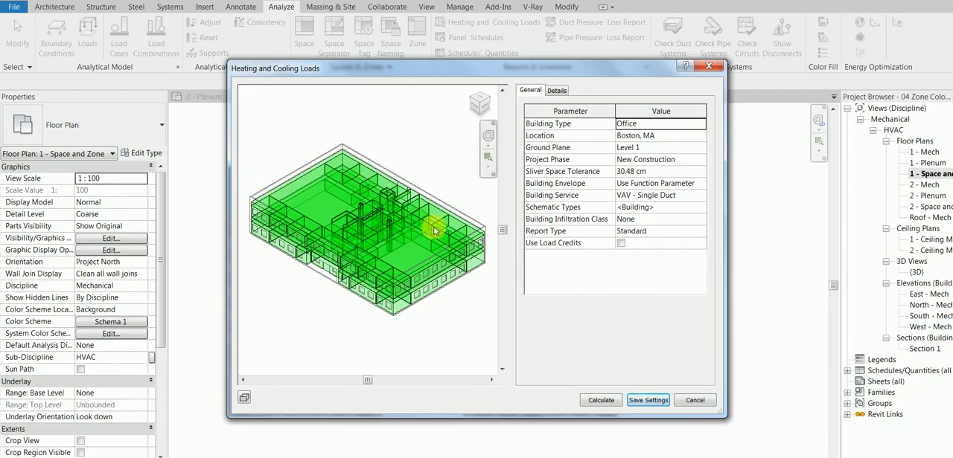
{"action": "left_click", "coordinate": [669, 135]}
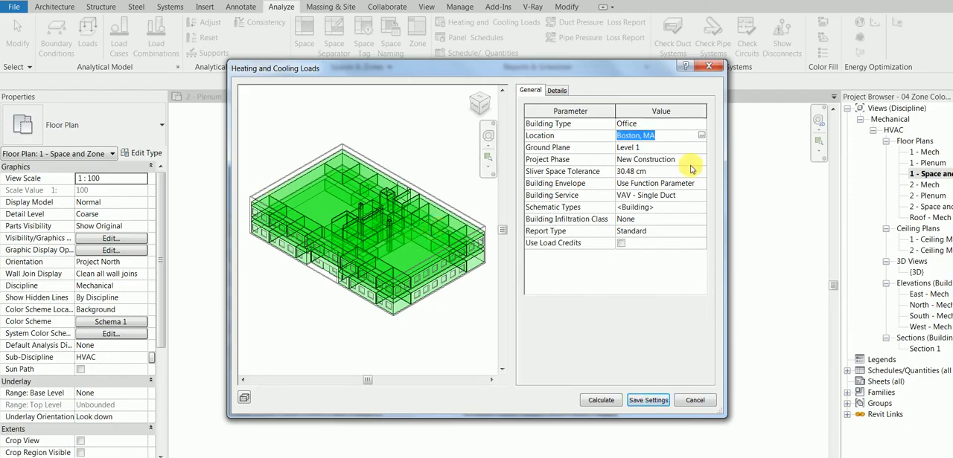
{"action": "left_click", "coordinate": [702, 136]}
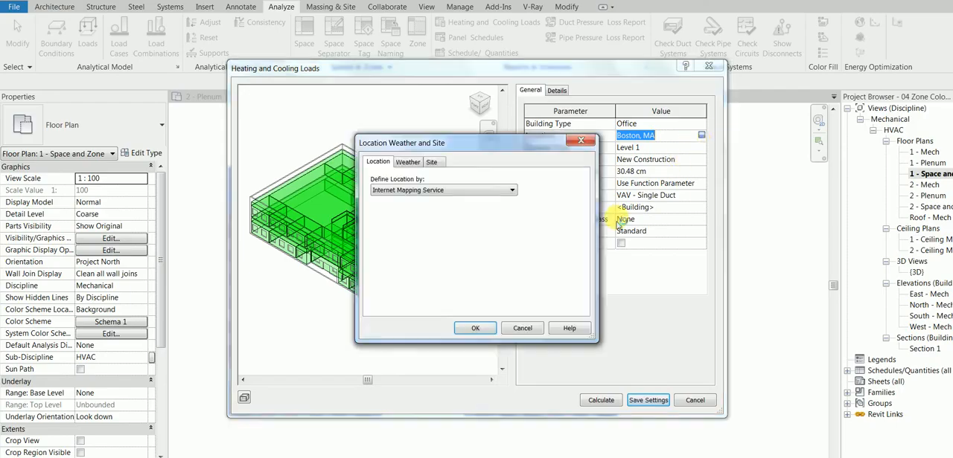
{"action": "left_click", "coordinate": [409, 164]}
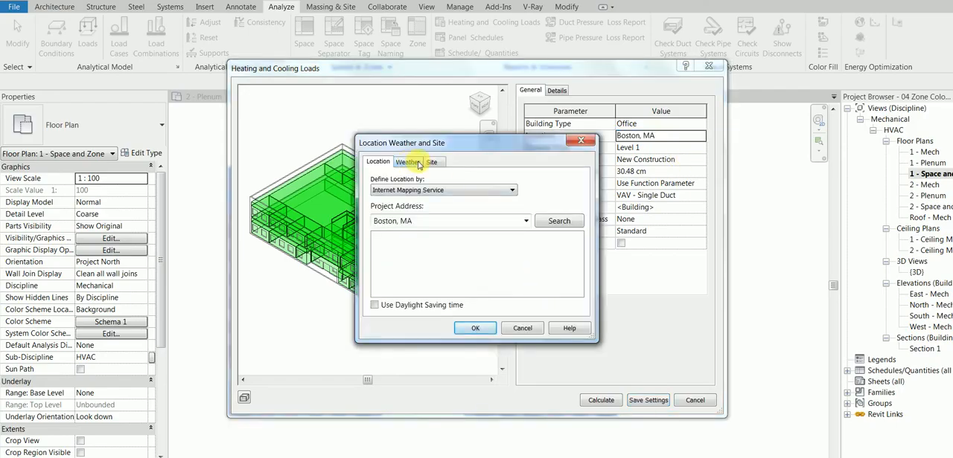
{"action": "left_click", "coordinate": [379, 160]}
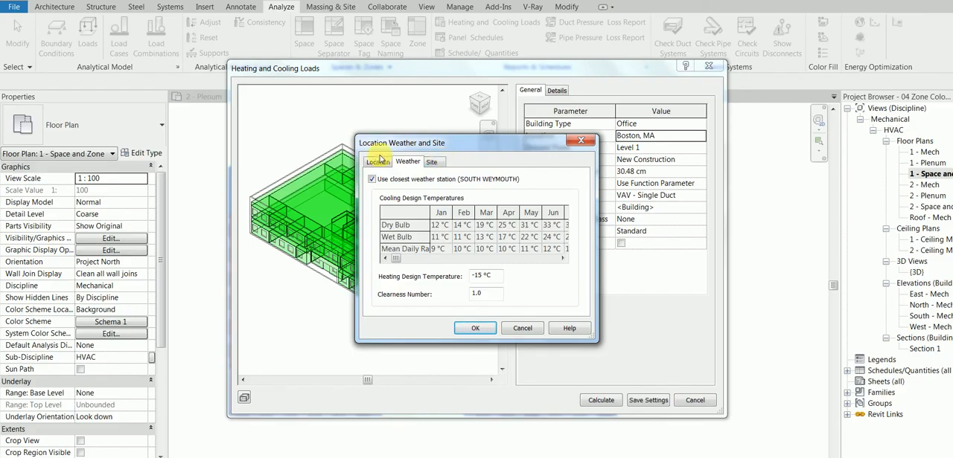
{"action": "left_click", "coordinate": [474, 329]}
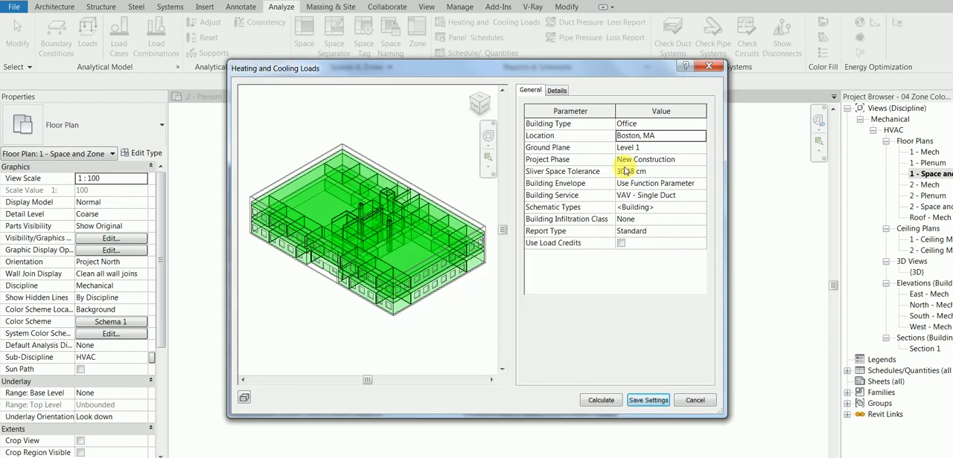
Expand the 1 - Conference and 1 - Corridor zones and inspect the load details of spaces 114 Conference and 119 Corridor
{"action": "left_click", "coordinate": [557, 90]}
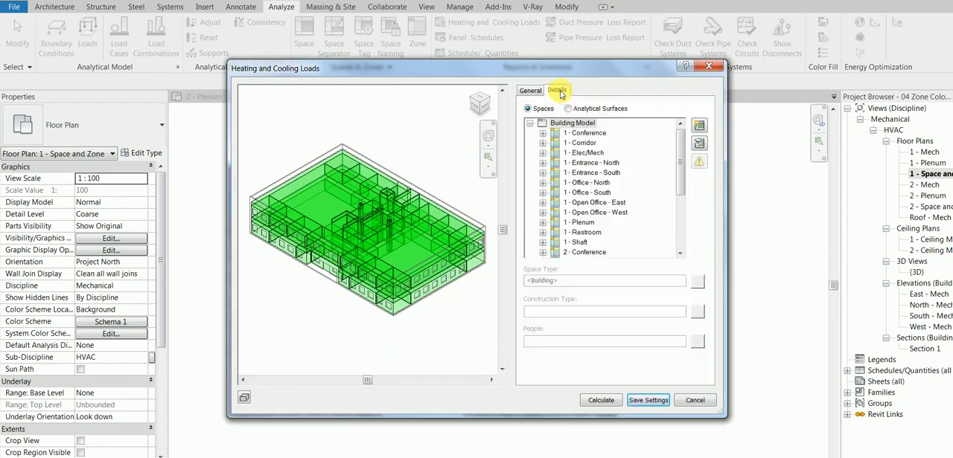
{"action": "left_click", "coordinate": [543, 133]}
{"action": "left_click", "coordinate": [603, 143]}
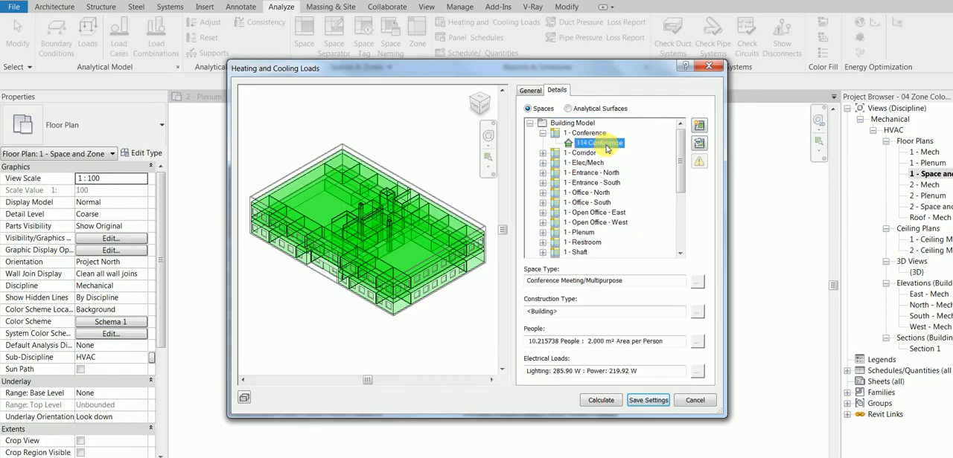
{"action": "left_click", "coordinate": [542, 153]}
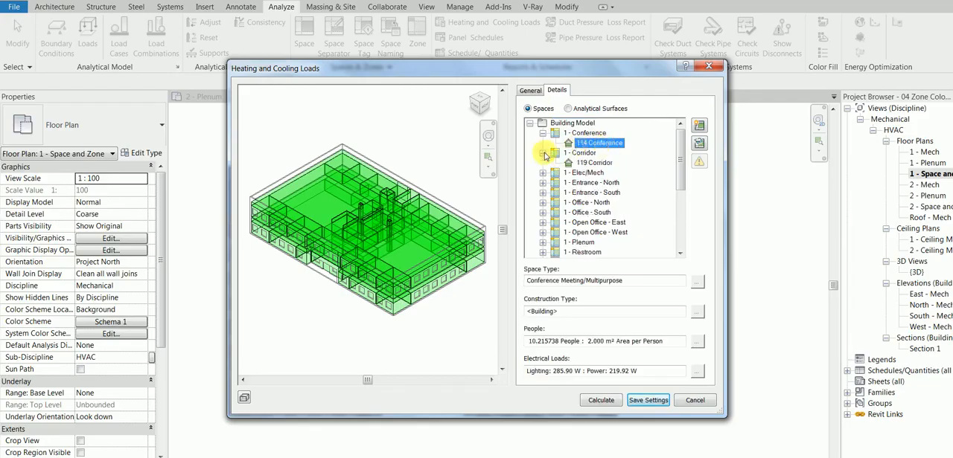
{"action": "left_click", "coordinate": [593, 163]}
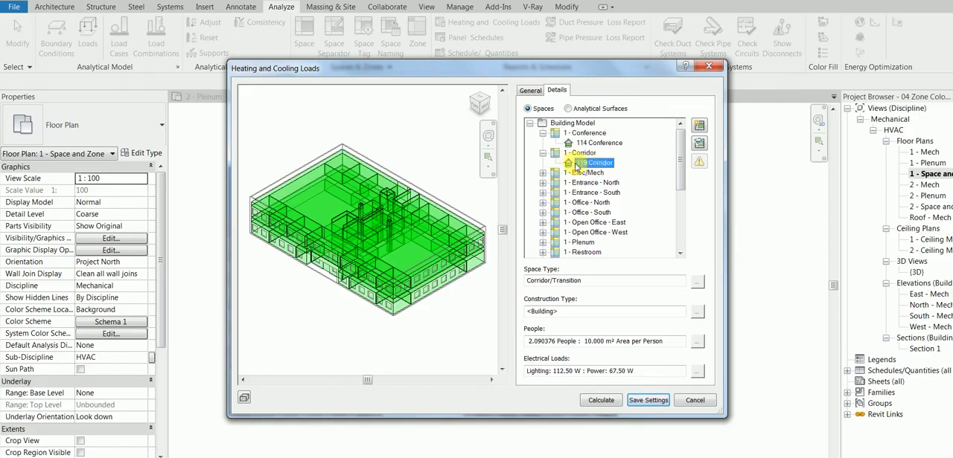
Highlight the 119 Corridor space in the preview and review its space type and people settings
{"action": "left_click", "coordinate": [700, 124]}
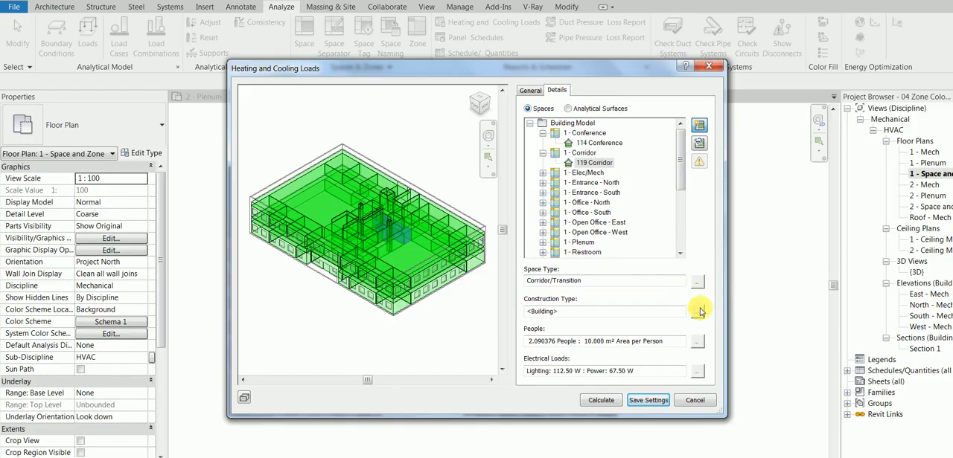
{"action": "left_click", "coordinate": [699, 282]}
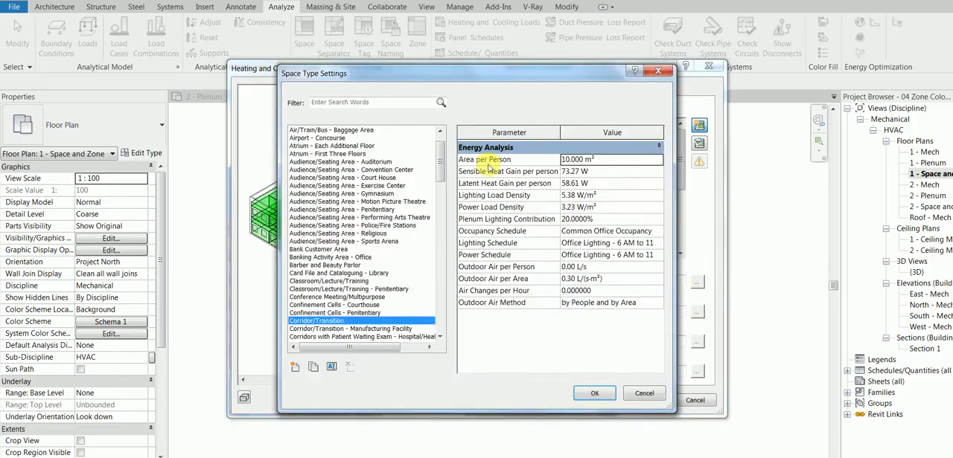
{"action": "left_click", "coordinate": [588, 173]}
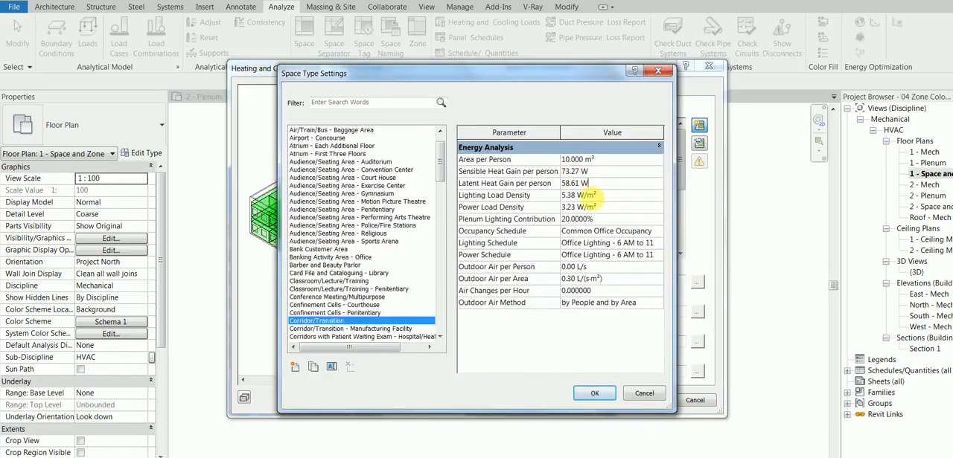
{"action": "left_click", "coordinate": [594, 244]}
{"action": "left_click", "coordinate": [593, 393]}
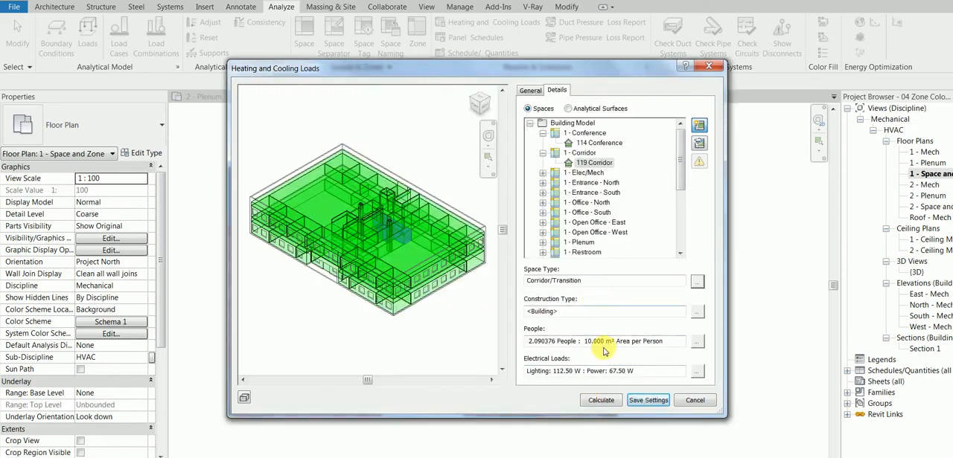
{"action": "left_click", "coordinate": [696, 341]}
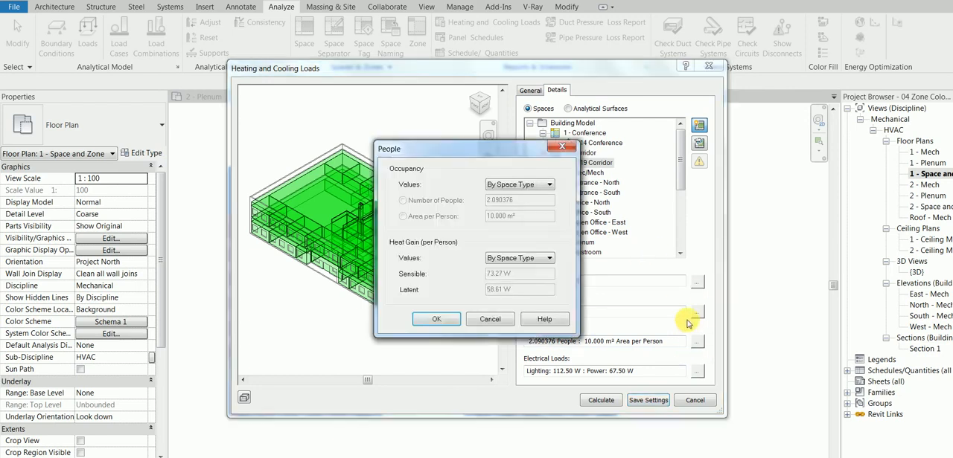
{"action": "left_click", "coordinate": [490, 319]}
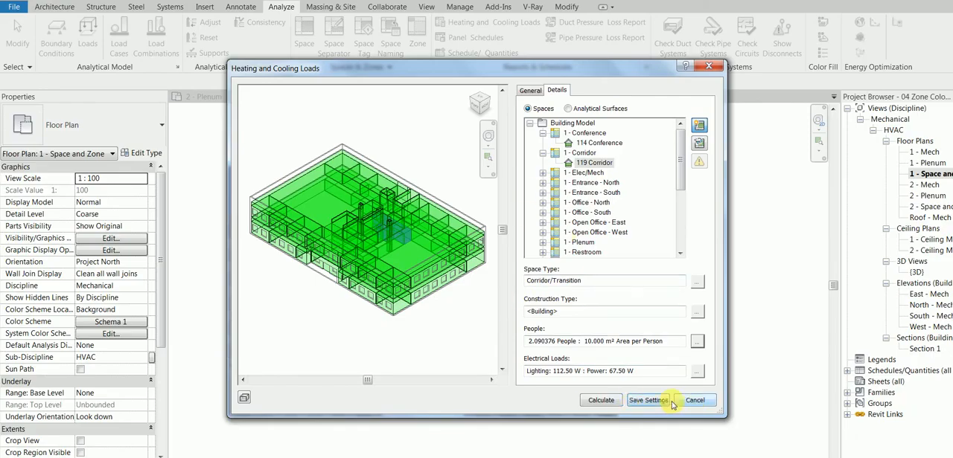
Return to the general load settings, calculate the heating and cooling loads, and look through the loads report before closing it
{"action": "left_click", "coordinate": [529, 91]}
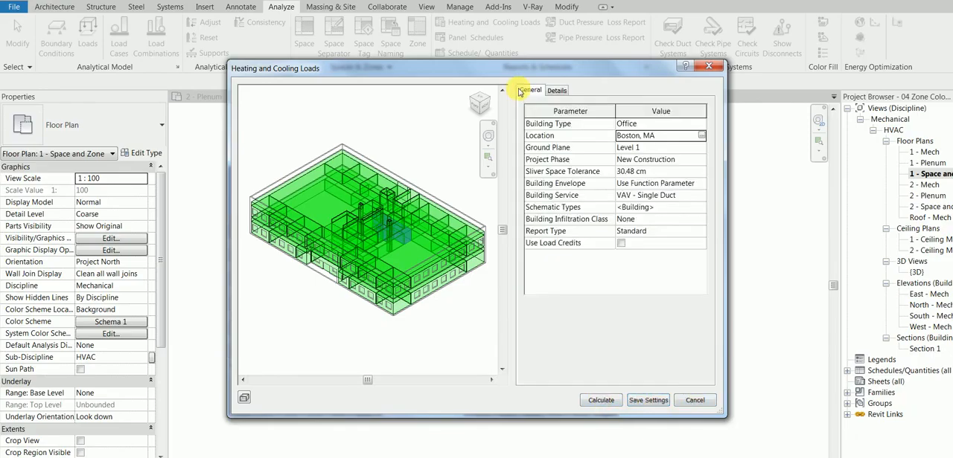
{"action": "left_click", "coordinate": [610, 402]}
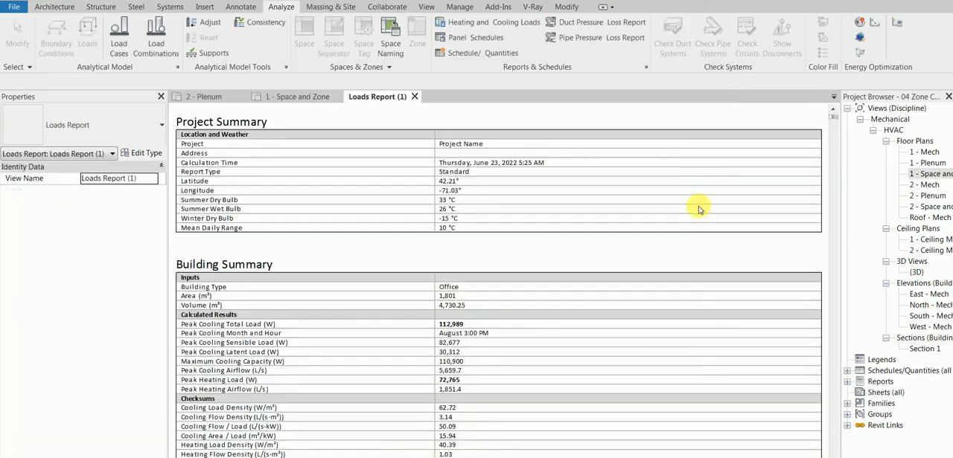
{"action": "left_click_drag", "start_coordinate": [834, 117], "coordinate": [832, 135]}
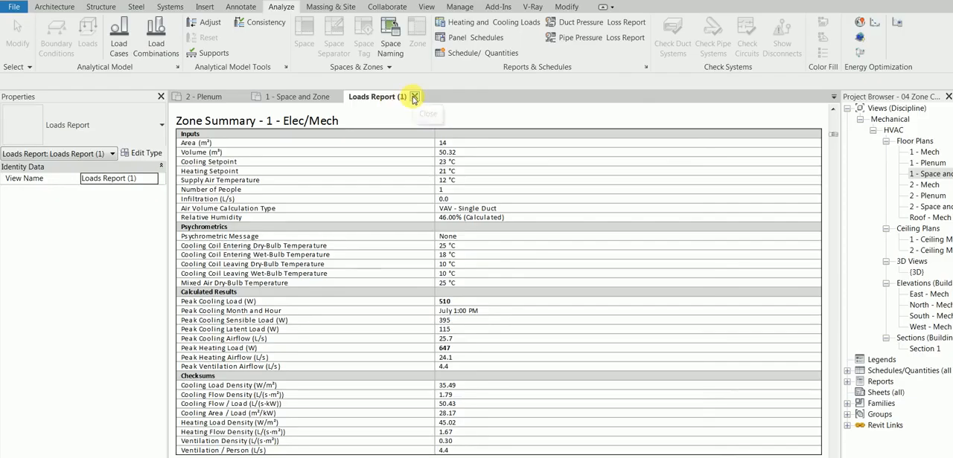
{"action": "left_click", "coordinate": [413, 98]}
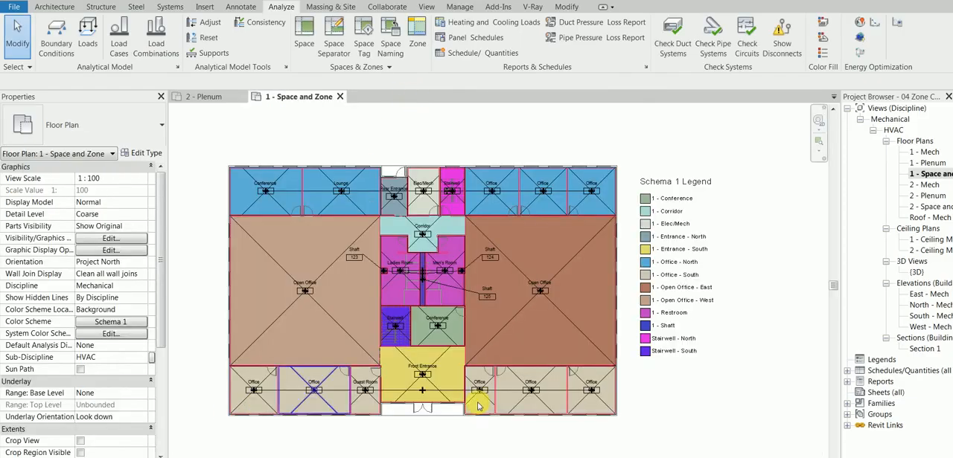
Open the 1 - Ceiling Mech ceiling plan and select Office space 101 in the building's southwest corner
{"action": "left_click", "coordinate": [927, 240]}
{"action": "double_click", "coordinate": [927, 239]}
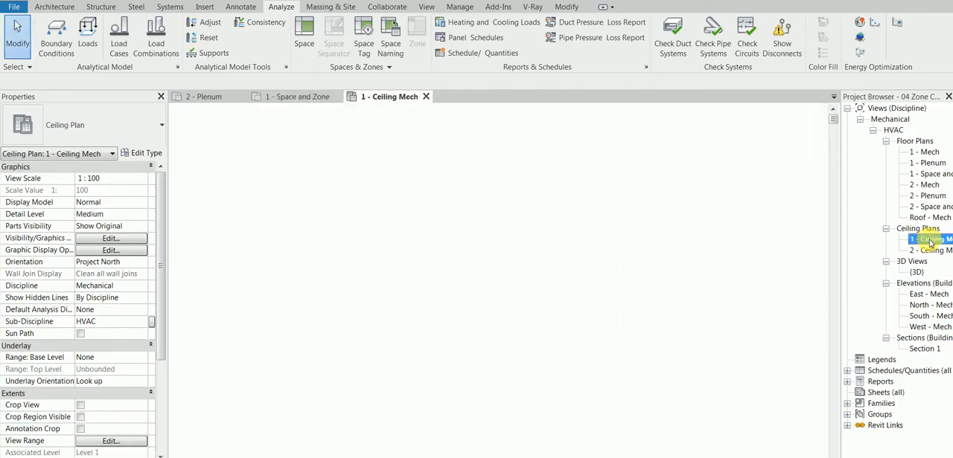
{"action": "scroll", "coordinate": [264, 384], "scroll_direction": "up", "scroll_amount": 4}
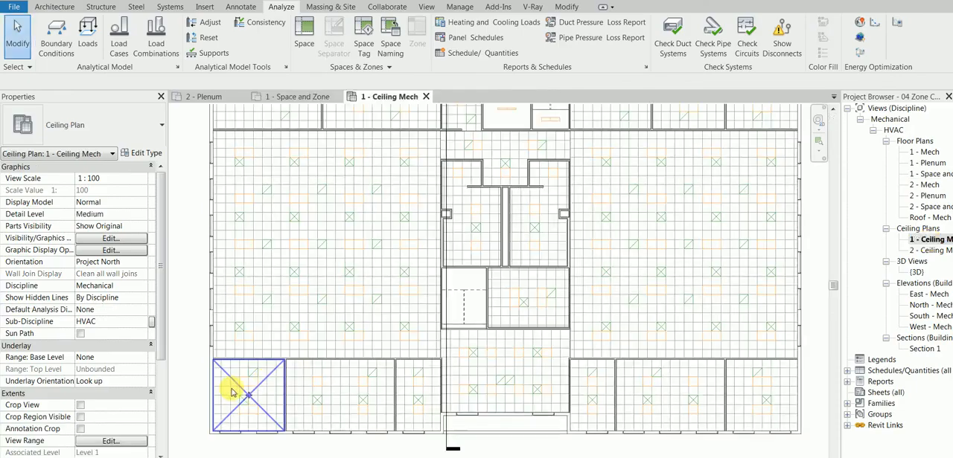
{"action": "scroll", "coordinate": [280, 332], "scroll_direction": "up", "scroll_amount": 2}
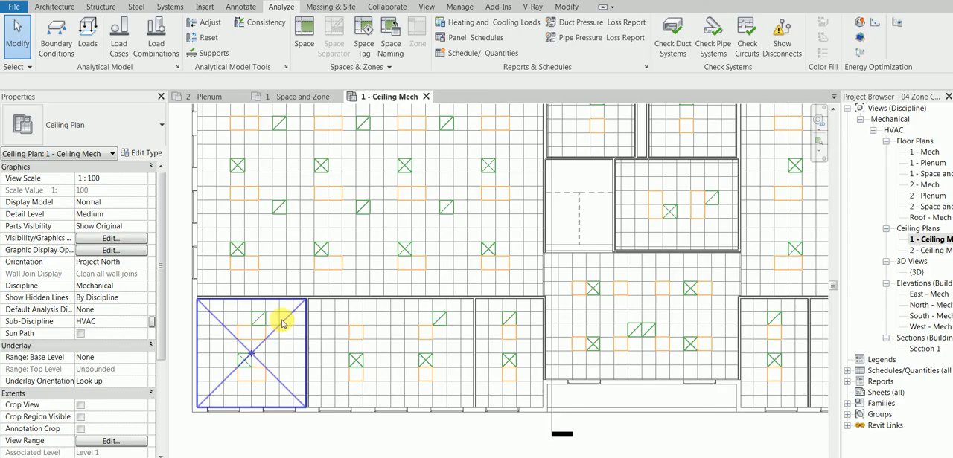
{"action": "left_click", "coordinate": [283, 326]}
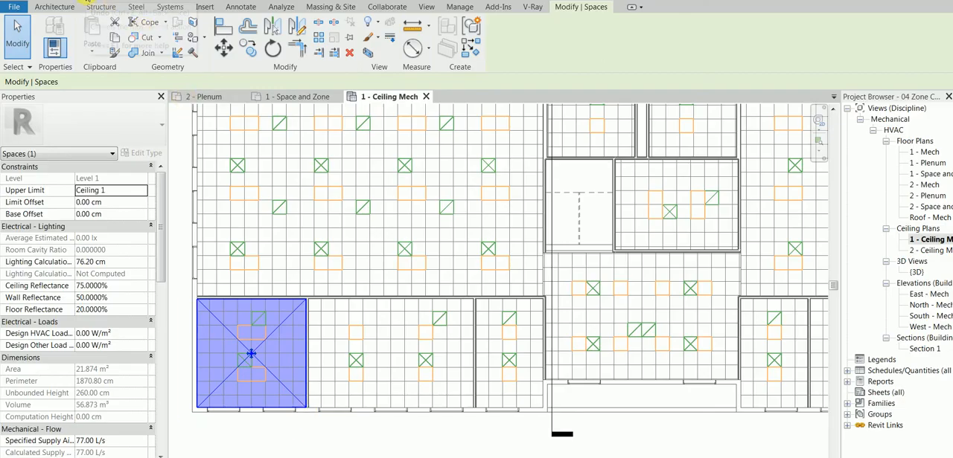
Undo the Loads calculation and reselect Office space 101 in the building's southwest corner
{"action": "left_click", "coordinate": [86, 2]}
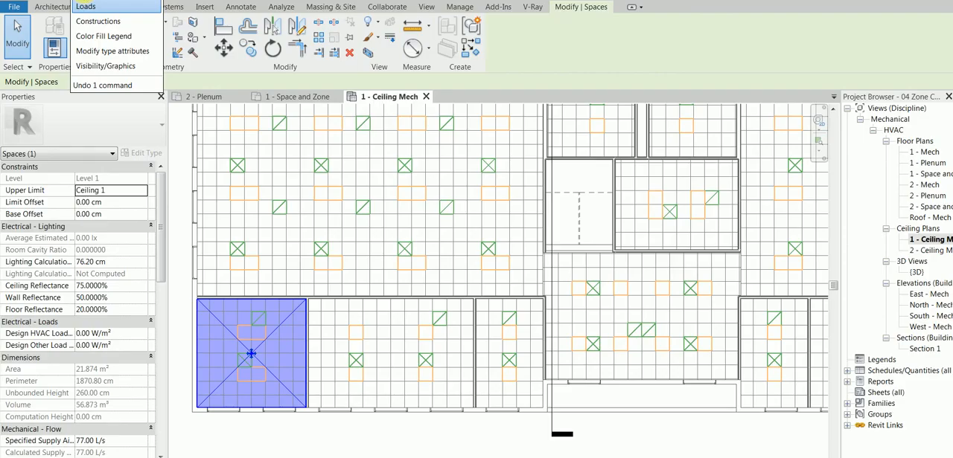
{"action": "left_click", "coordinate": [103, 9]}
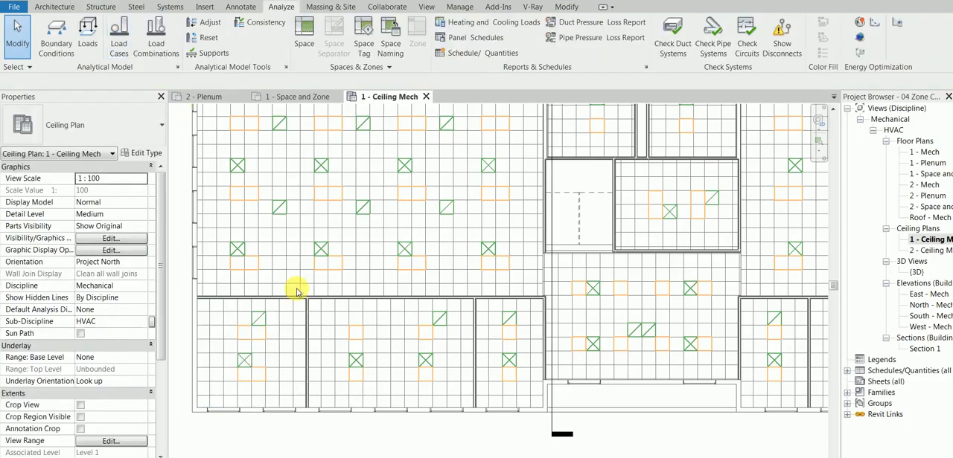
{"action": "left_click", "coordinate": [266, 313]}
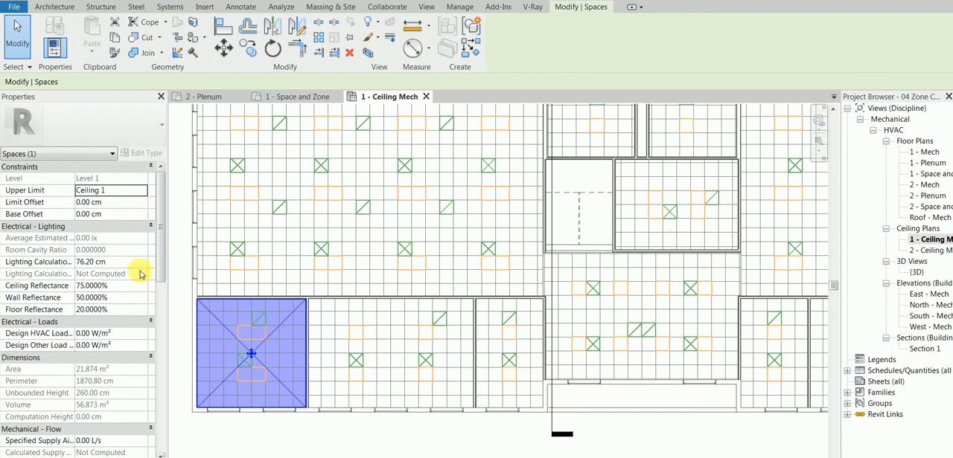
Widen the property list and examine the mechanical flow values of Office space 101, including its supply, return and exhaust airflows
{"action": "left_click_drag", "start_coordinate": [159, 251], "coordinate": [162, 312]}
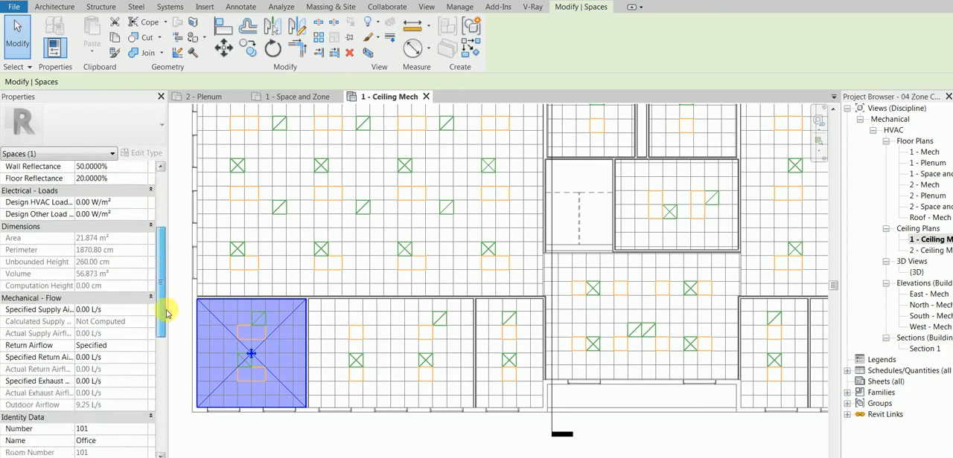
{"action": "left_click_drag", "start_coordinate": [75, 310], "coordinate": [92, 309]}
{"action": "left_click", "coordinate": [108, 310]}
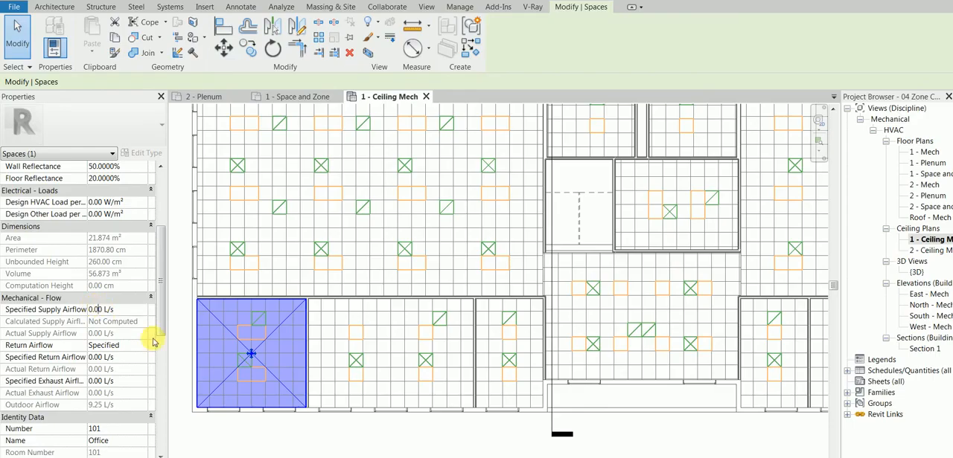
{"action": "left_click_drag", "start_coordinate": [173, 349], "coordinate": [196, 348]}
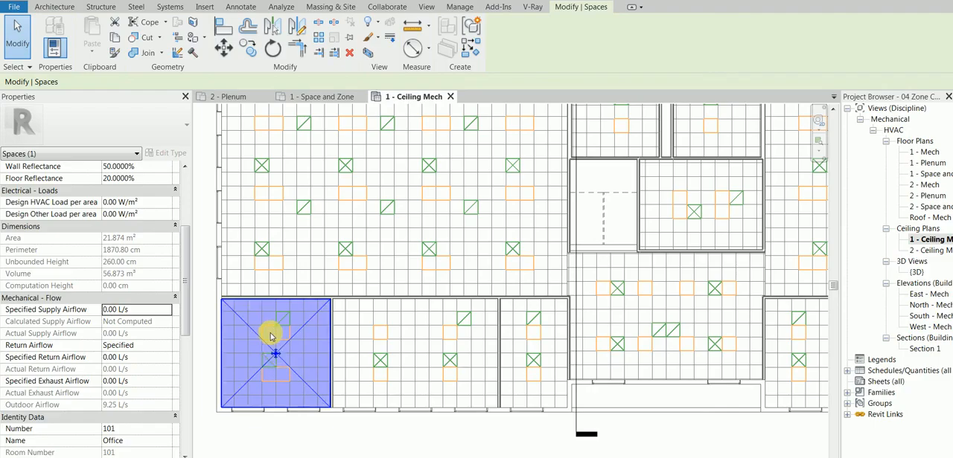
{"action": "double_click", "coordinate": [109, 310]}
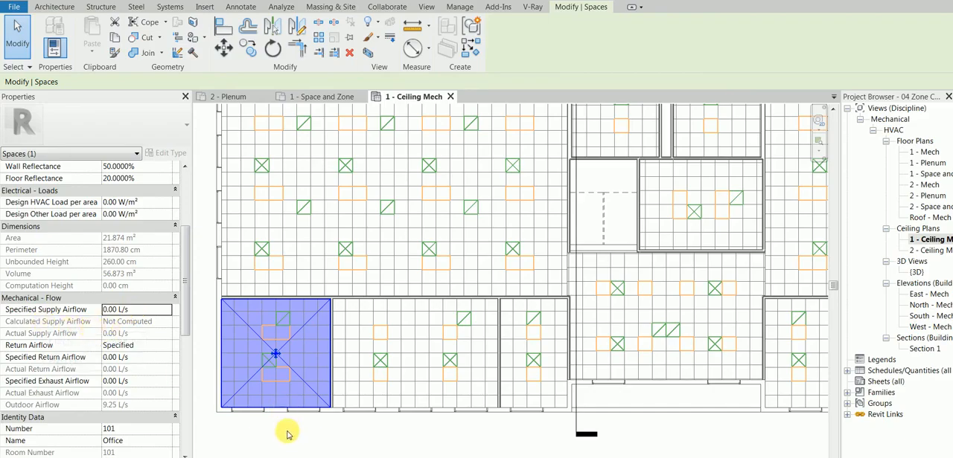
{"action": "scroll", "coordinate": [185, 311], "scroll_direction": "down", "scroll_amount": 1}
{"action": "left_click_drag", "start_coordinate": [186, 312], "coordinate": [185, 329]}
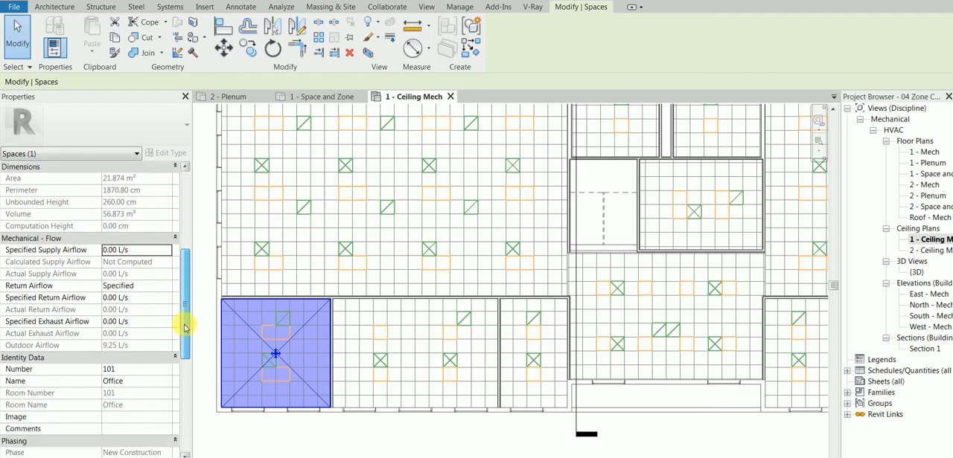
Review the building's schematic construction types in the Heating and Cooling Loads settings, calculate the loads and close the resulting report
{"action": "left_click", "coordinate": [289, 7]}
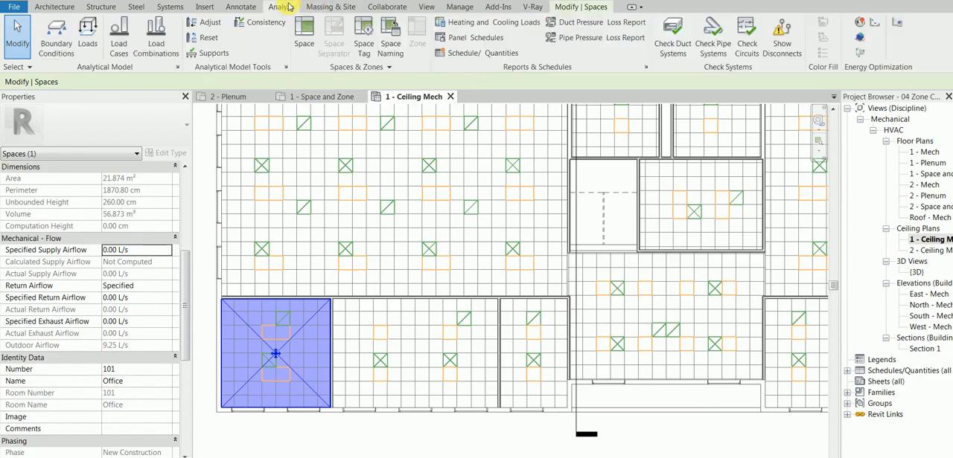
{"action": "left_click", "coordinate": [491, 24]}
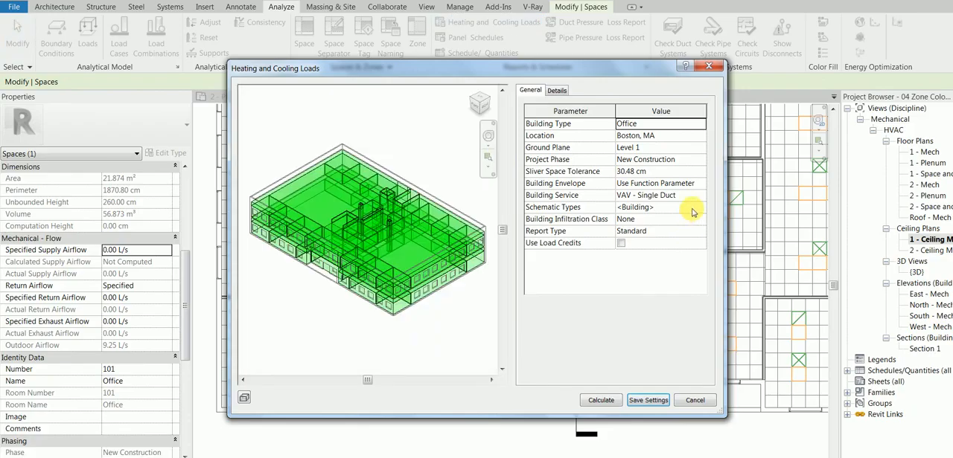
{"action": "left_click", "coordinate": [701, 210]}
{"action": "left_click", "coordinate": [701, 209]}
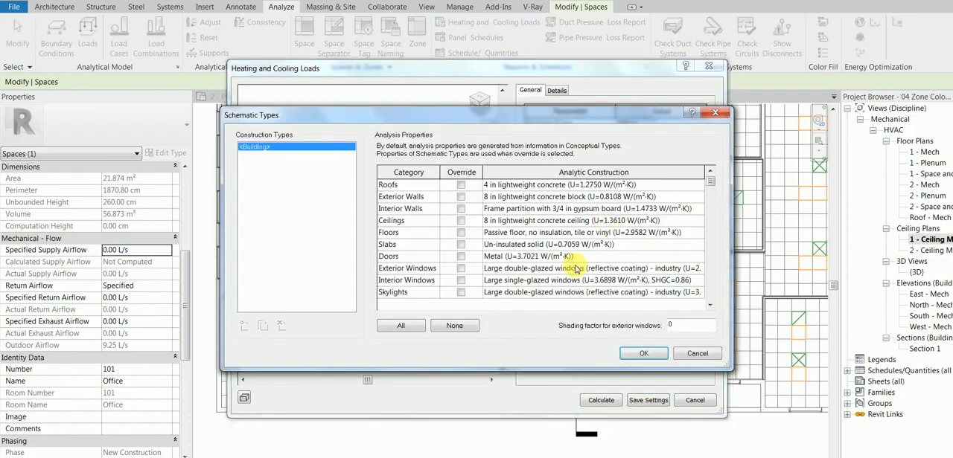
{"action": "left_click", "coordinate": [697, 354]}
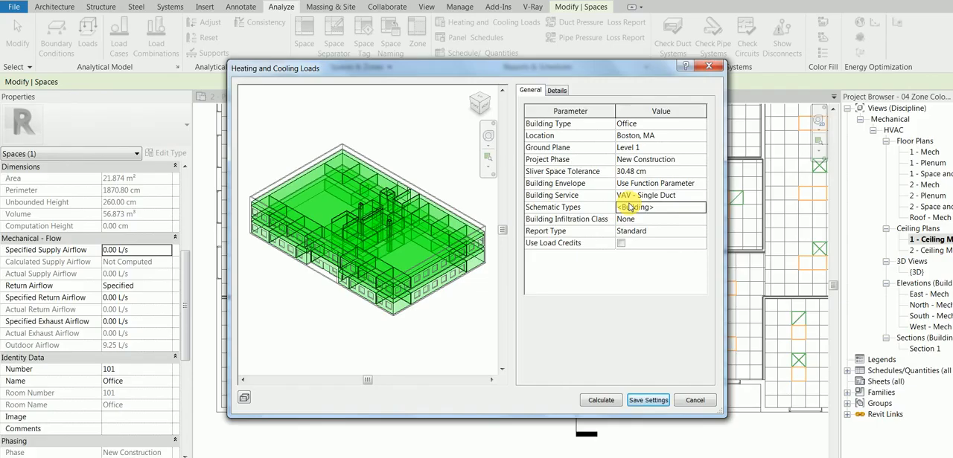
{"action": "left_click", "coordinate": [605, 401]}
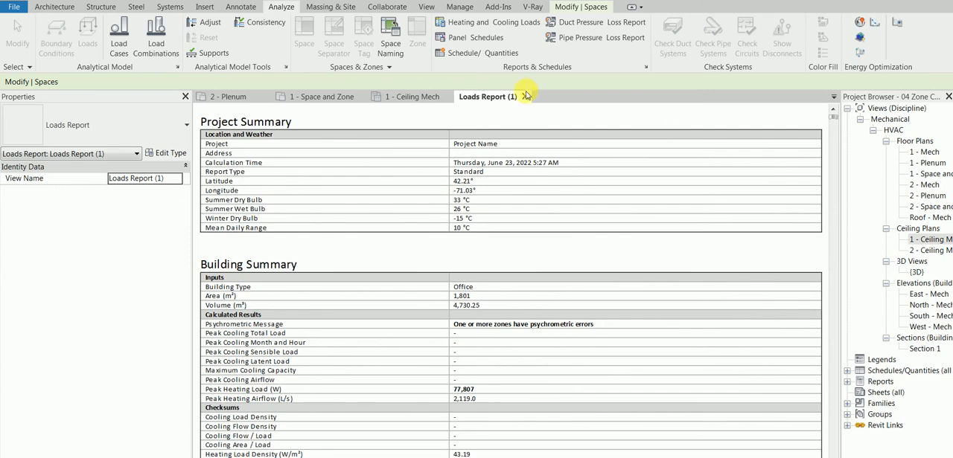
{"action": "left_click", "coordinate": [524, 96]}
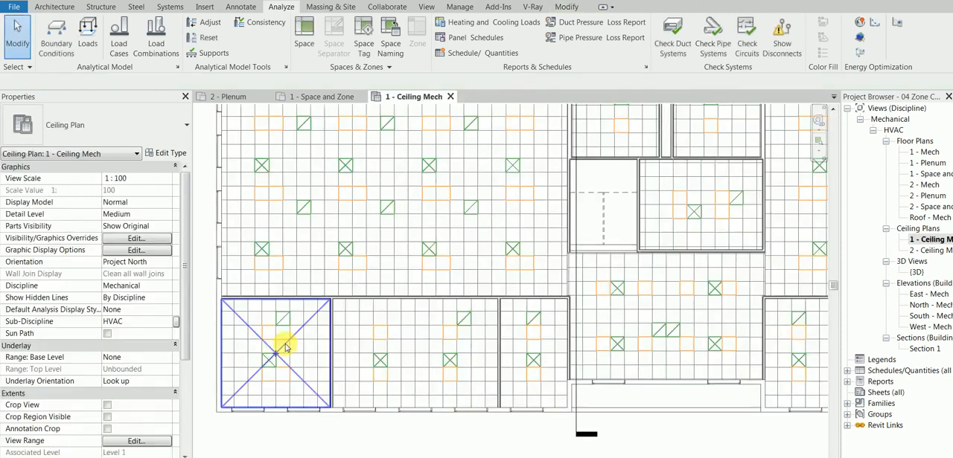
Examine the mechanical flow values of Office space 101 and of the adjacent Office space 102
{"action": "left_click", "coordinate": [307, 324]}
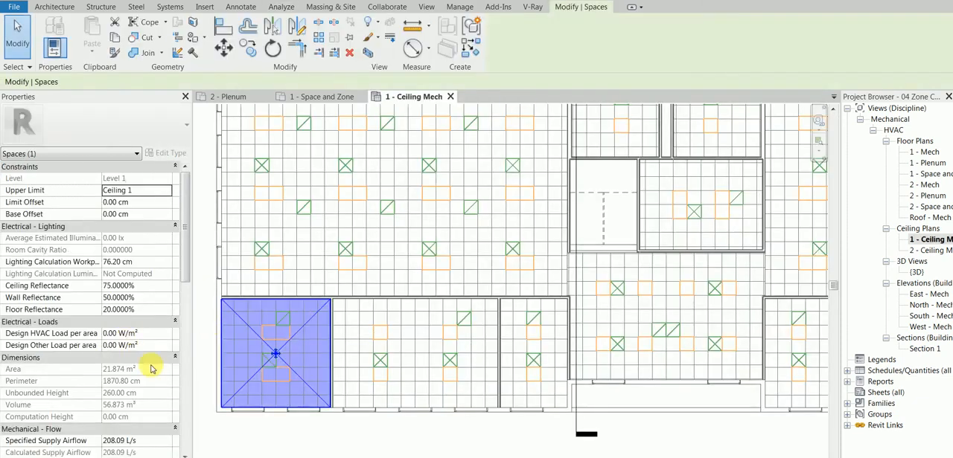
{"action": "left_click_drag", "start_coordinate": [183, 245], "coordinate": [187, 300]}
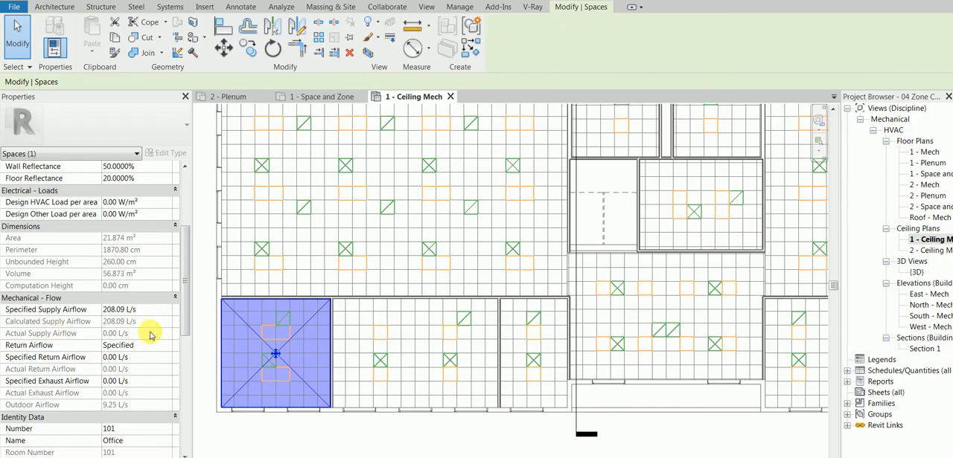
{"action": "left_click", "coordinate": [330, 430]}
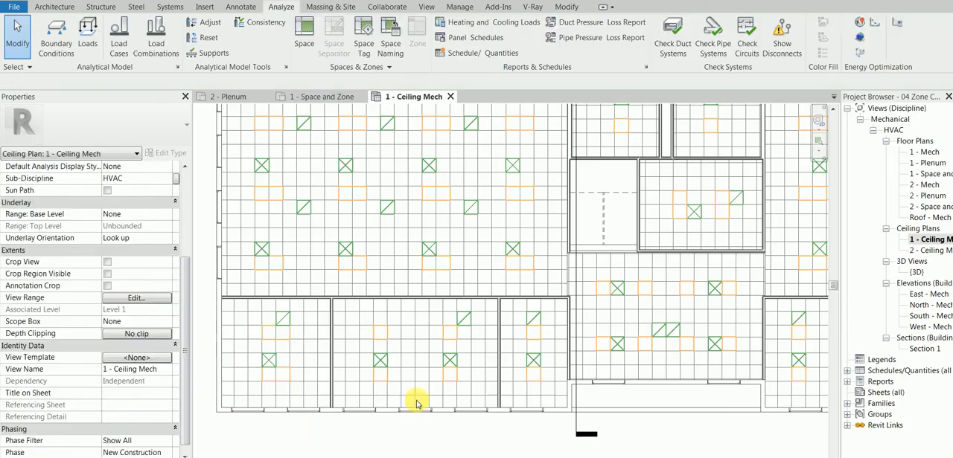
{"action": "left_click", "coordinate": [425, 362]}
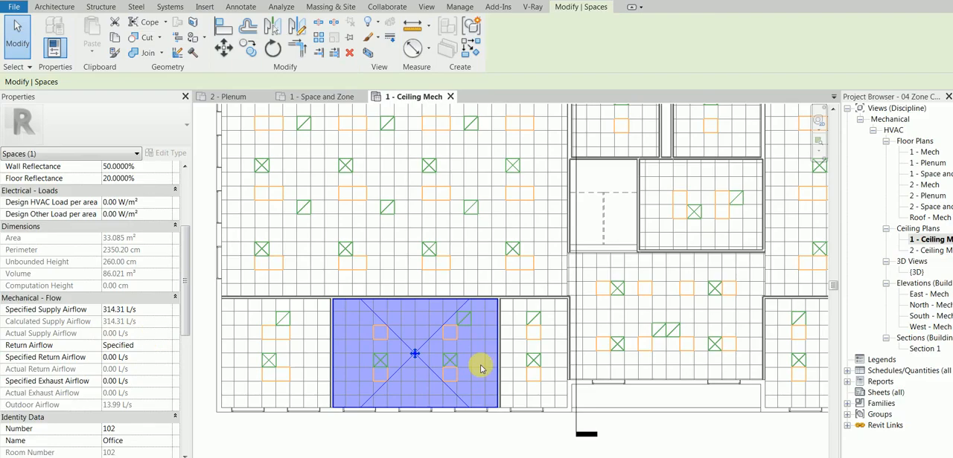
Place an M_Supply Diffuser 600 x 600 Face 300 x 300 Connection at a 260 cm offset on the ceiling diffuser symbol in Office 101
{"action": "left_click", "coordinate": [171, 6]}
{"action": "left_click", "coordinate": [166, 31]}
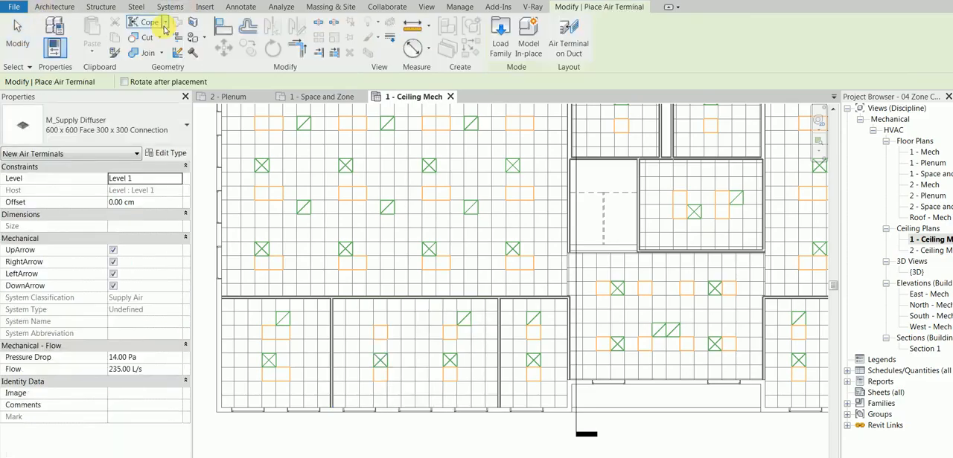
{"action": "left_click", "coordinate": [140, 201]}
{"action": "type", "text": "260"}
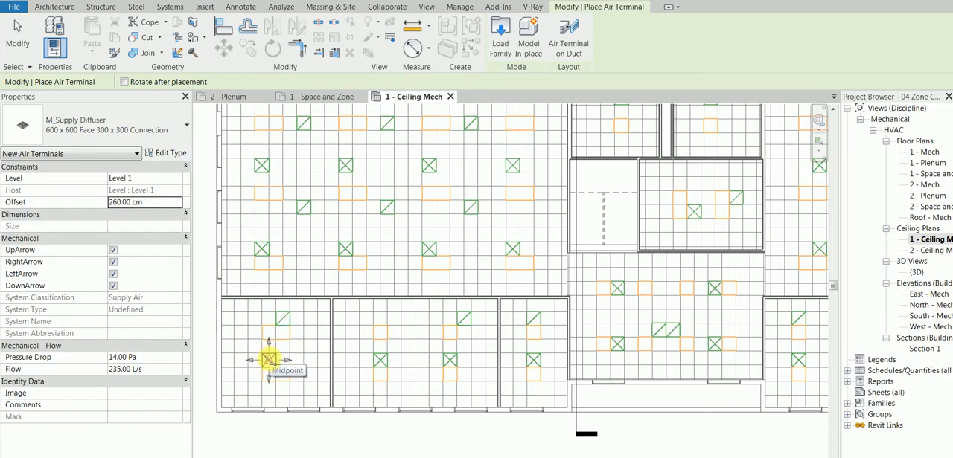
{"action": "left_click", "coordinate": [269, 360]}
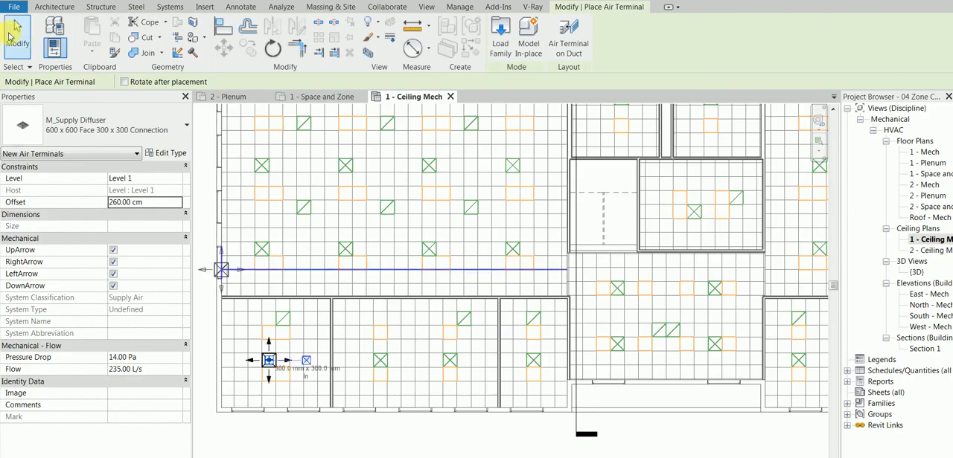
{"action": "left_click", "coordinate": [14, 28]}
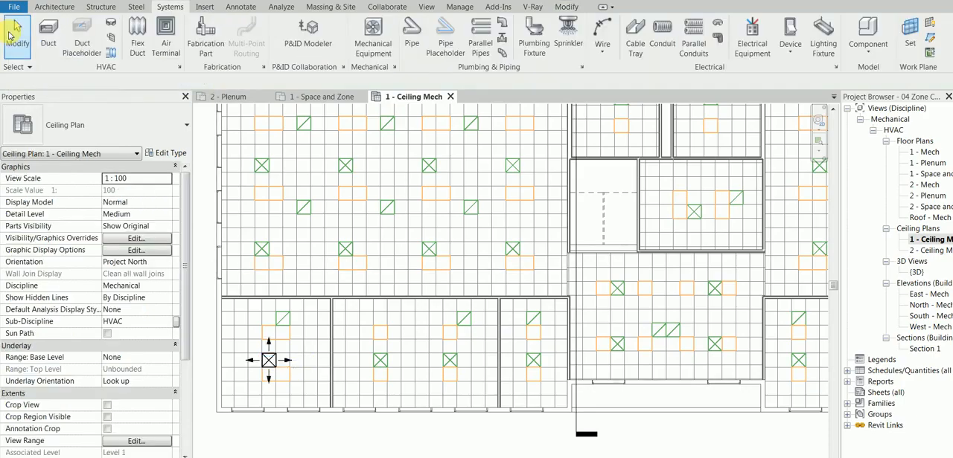
Inspect the placed supply diffuser's properties and compare Office space 101's specified, calculated and actual supply airflows
{"action": "left_click", "coordinate": [273, 359]}
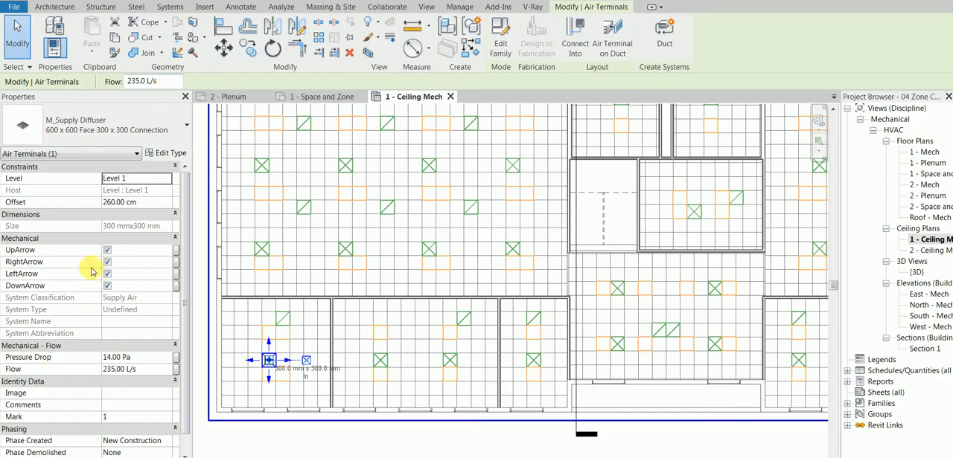
{"action": "left_click", "coordinate": [17, 30]}
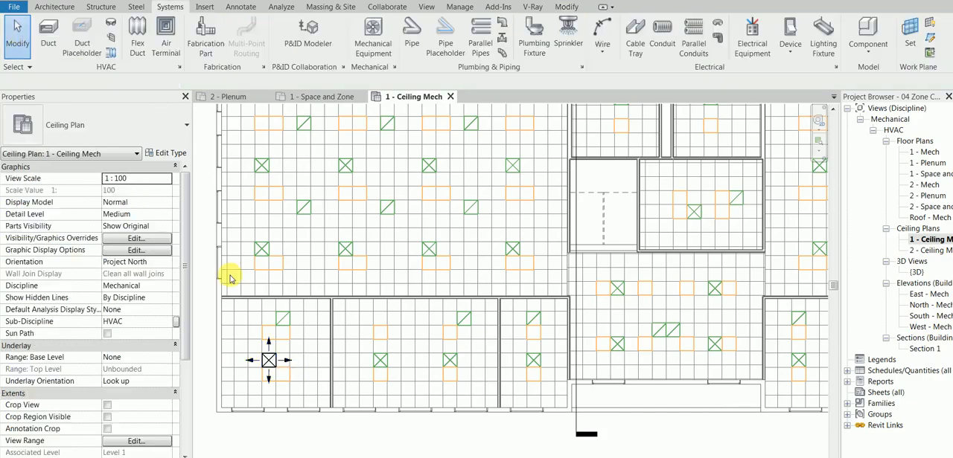
{"action": "left_click", "coordinate": [312, 323]}
{"action": "left_click_drag", "start_coordinate": [186, 261], "coordinate": [182, 298]}
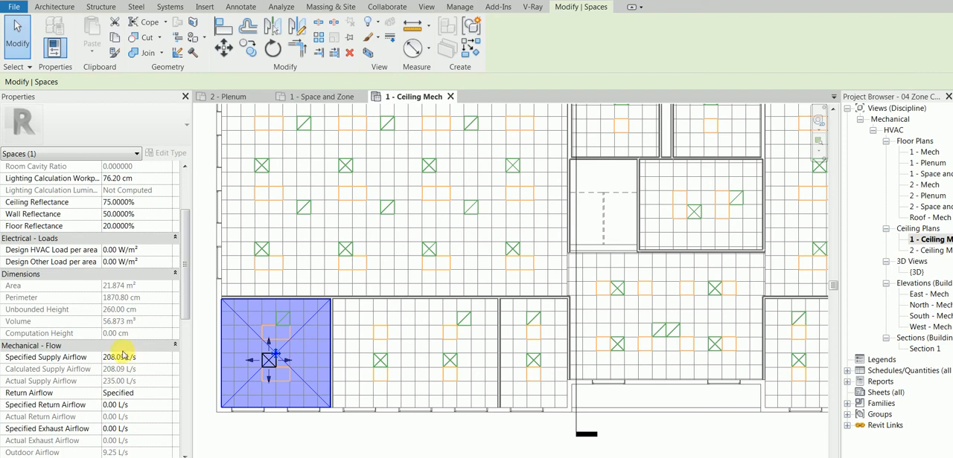
{"action": "left_click", "coordinate": [251, 436]}
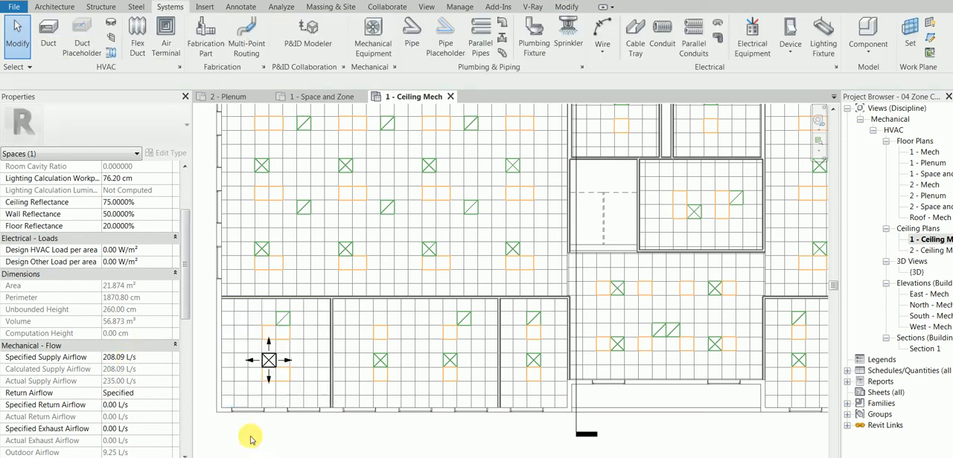
Set the supply diffuser's flow in Office 101 to 210 L/s and recheck the space's mechanical flow values
{"action": "left_click", "coordinate": [271, 365]}
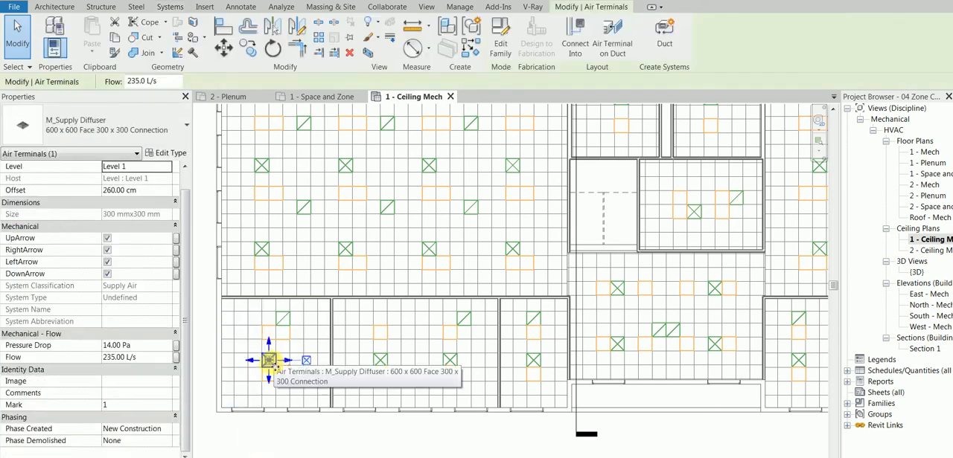
{"action": "left_click", "coordinate": [157, 82]}
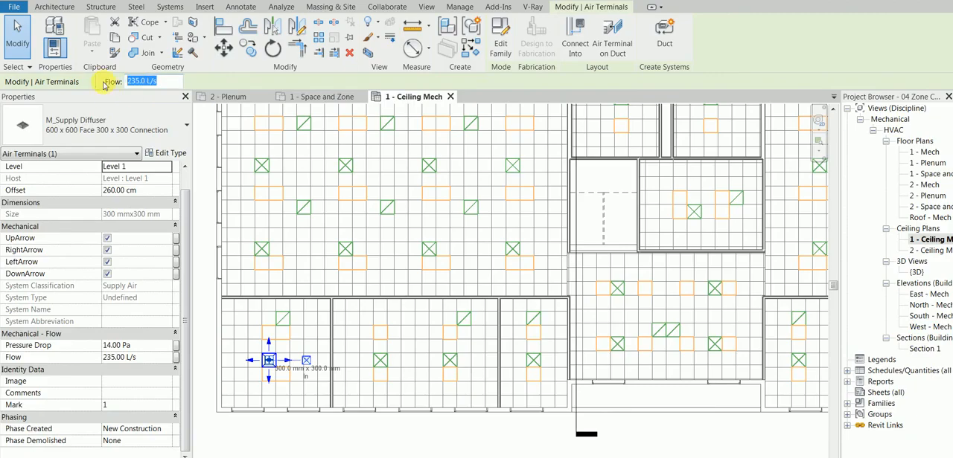
{"action": "left_click", "coordinate": [276, 440]}
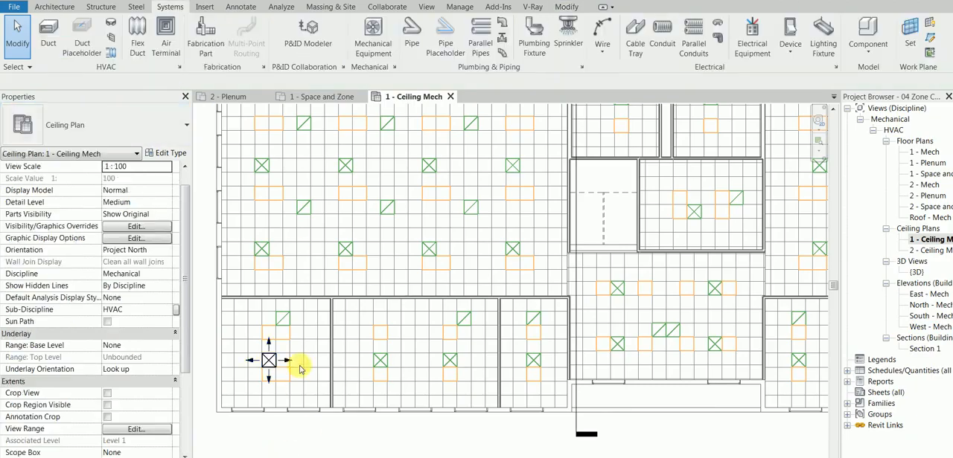
{"action": "left_click", "coordinate": [295, 374]}
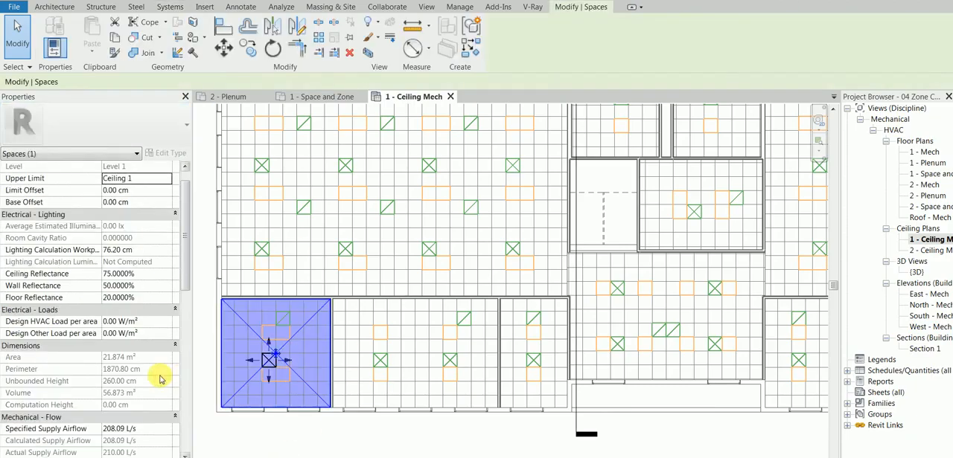
{"action": "left_click_drag", "start_coordinate": [179, 275], "coordinate": [184, 356]}
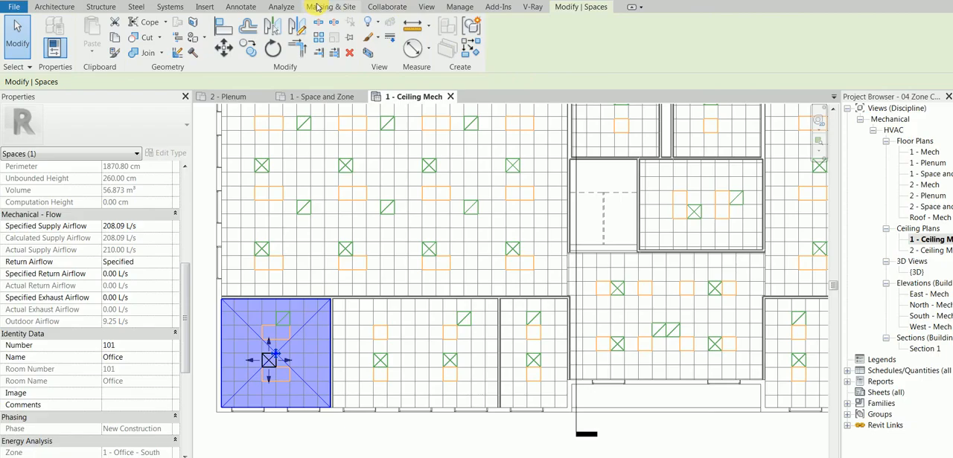
Open the energy settings from Project Information and look through the advanced options down to the material thermal properties
{"action": "left_click", "coordinate": [168, 8]}
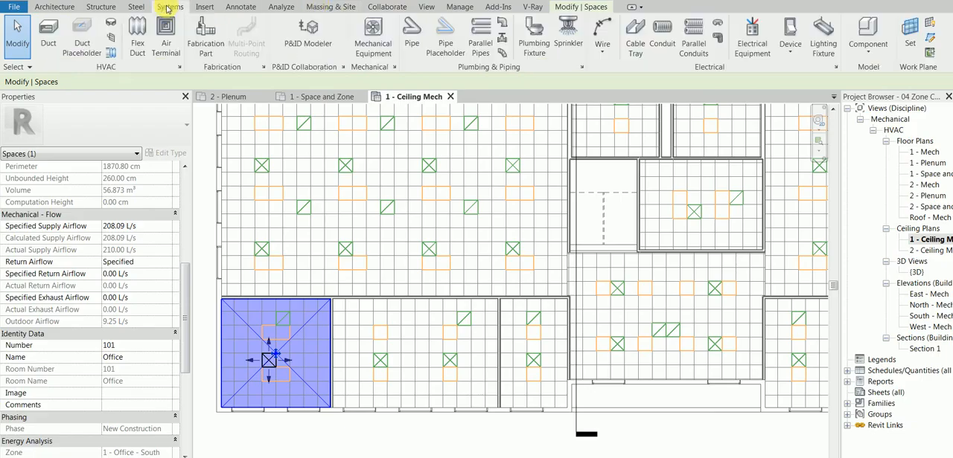
{"action": "left_click", "coordinate": [281, 7]}
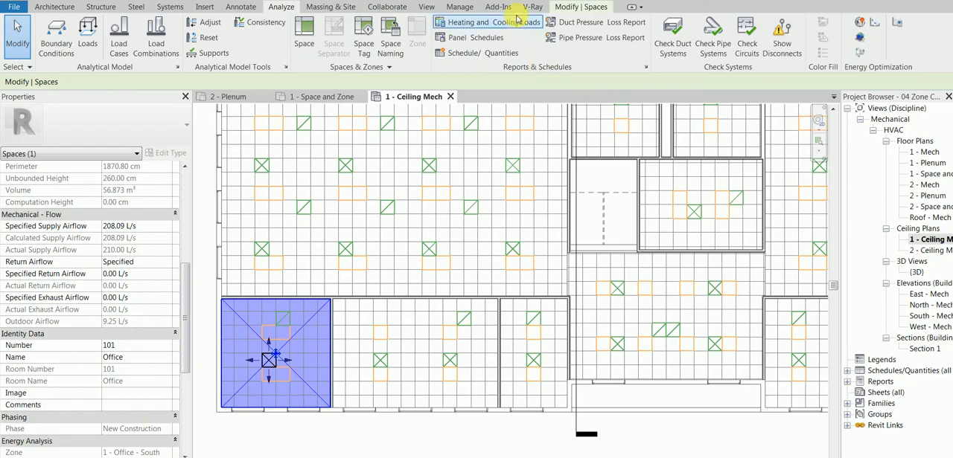
{"action": "left_click", "coordinate": [459, 7]}
{"action": "left_click", "coordinate": [122, 52]}
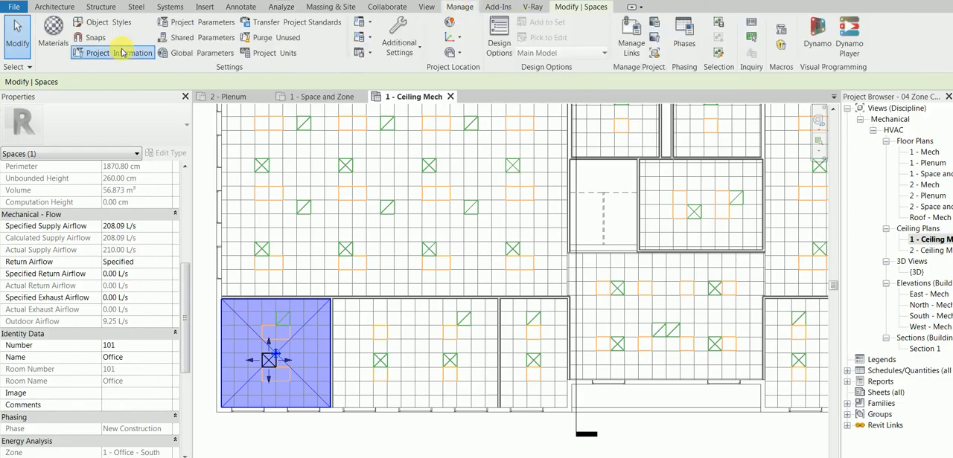
{"action": "left_click", "coordinate": [640, 280]}
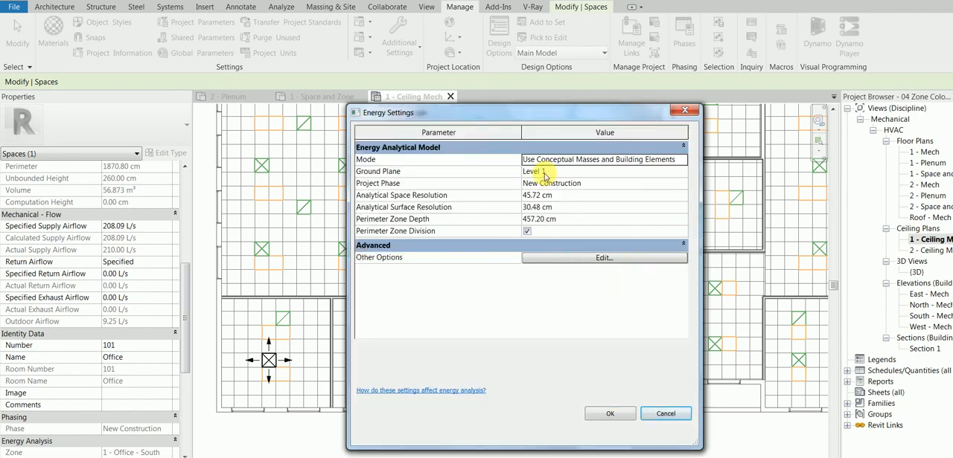
{"action": "left_click", "coordinate": [561, 257]}
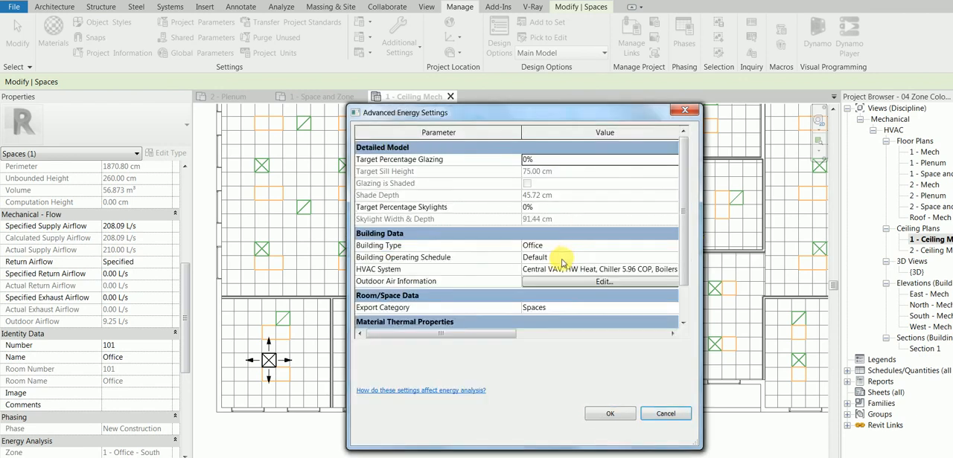
{"action": "left_click_drag", "start_coordinate": [684, 221], "coordinate": [675, 251]}
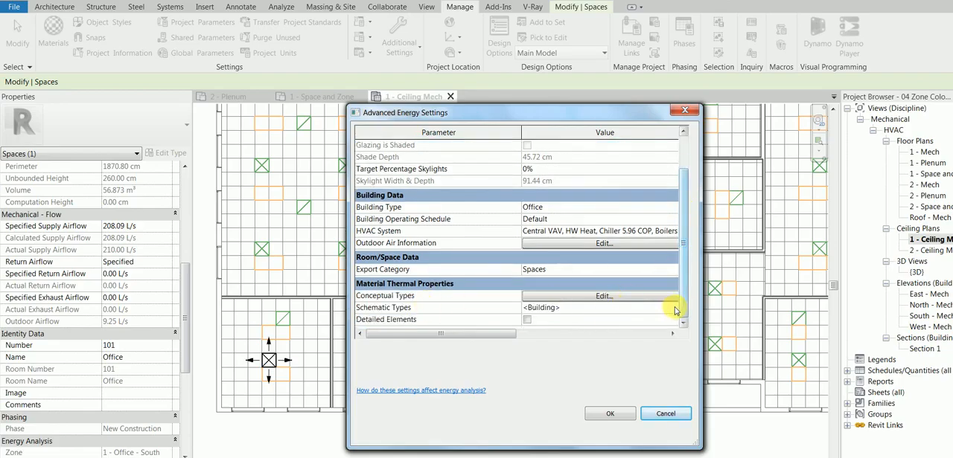
Examine the analytic constructions in the building's Schematic Types and close all energy and project information settings
{"action": "left_click", "coordinate": [676, 311]}
{"action": "left_click", "coordinate": [676, 311]}
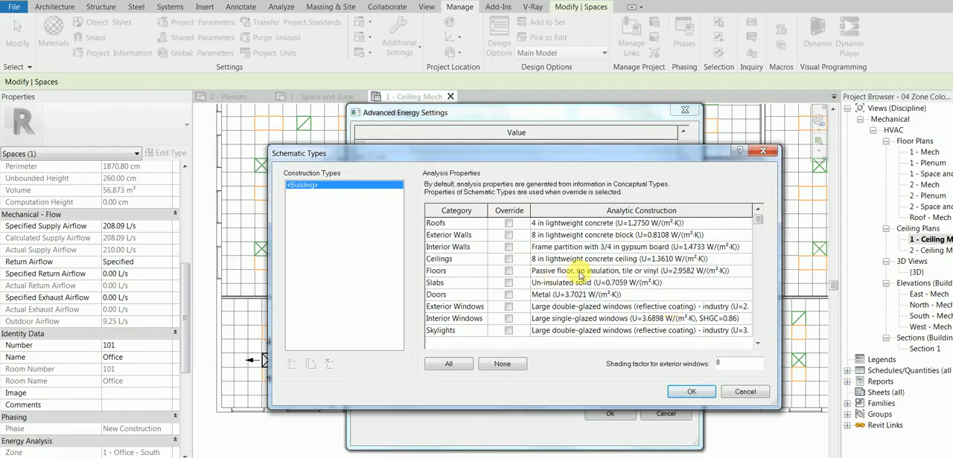
{"action": "left_click", "coordinate": [696, 394]}
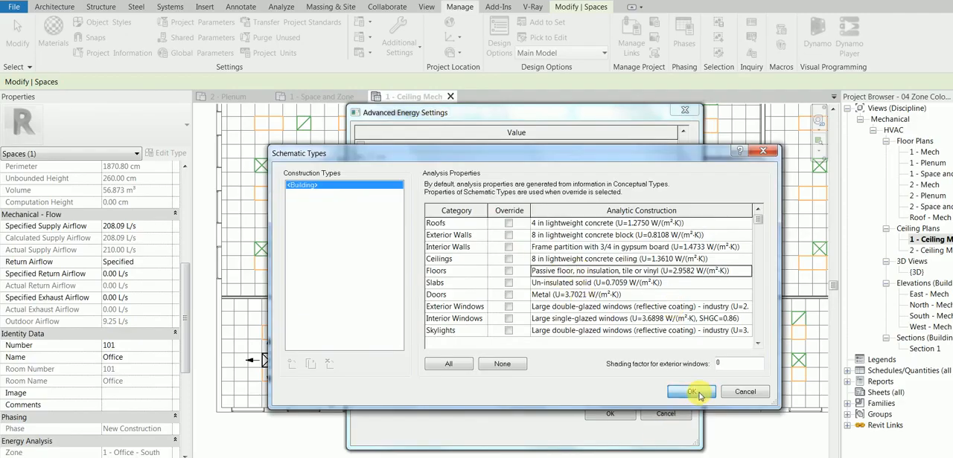
{"action": "left_click", "coordinate": [610, 414]}
{"action": "left_click", "coordinate": [610, 416]}
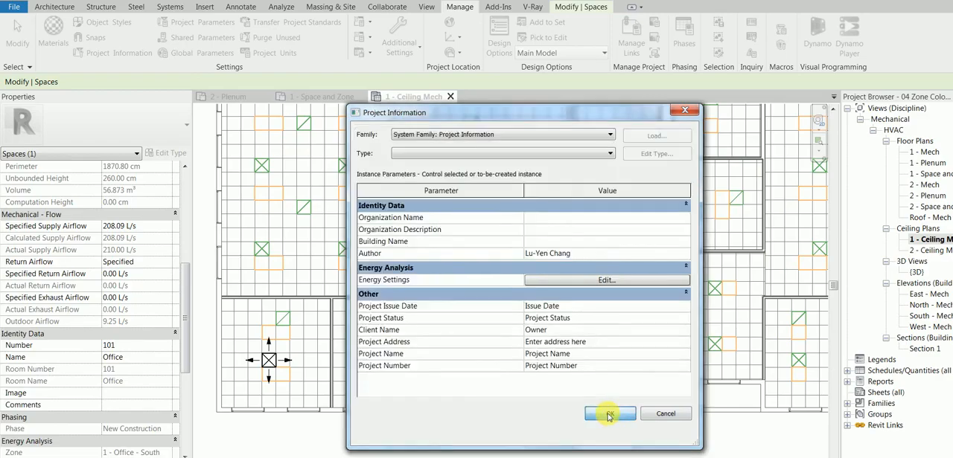
{"action": "left_click", "coordinate": [609, 415]}
{"action": "scroll", "coordinate": [320, 406], "scroll_direction": "down", "scroll_amount": 1}
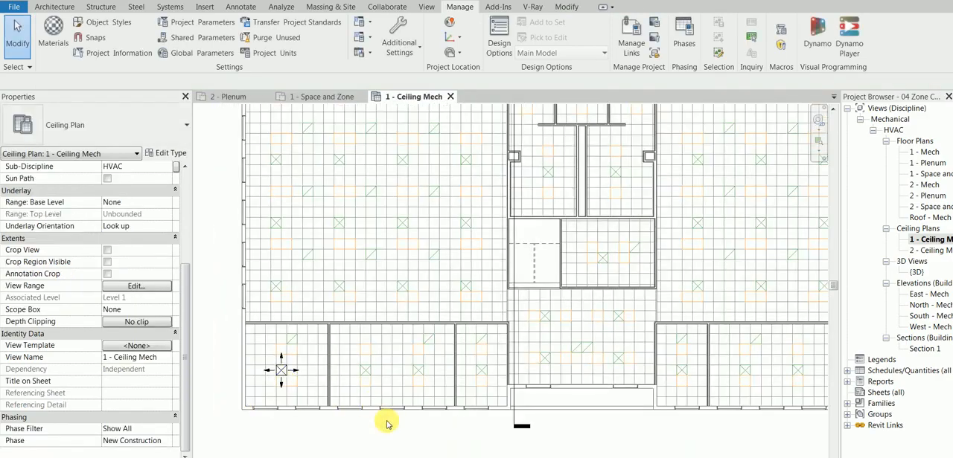